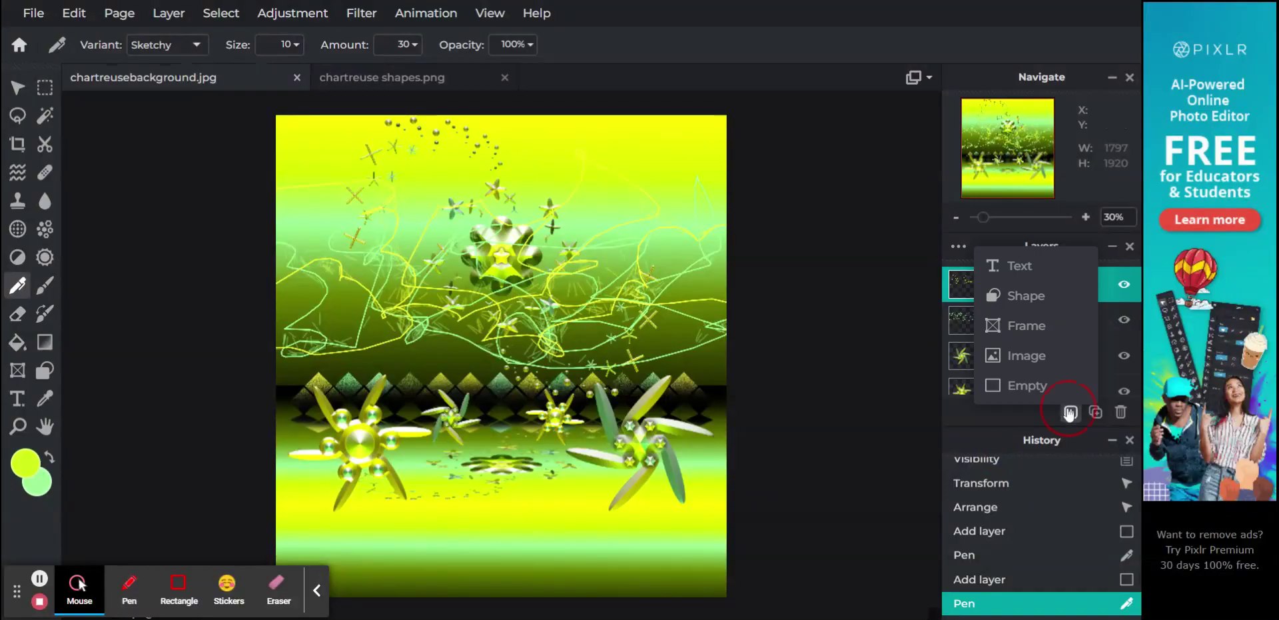
Add an empty layer and scribble Sketchy pen lines over an area about 1797 by 622 px across the canvas's dark middle band
click(710, 303)
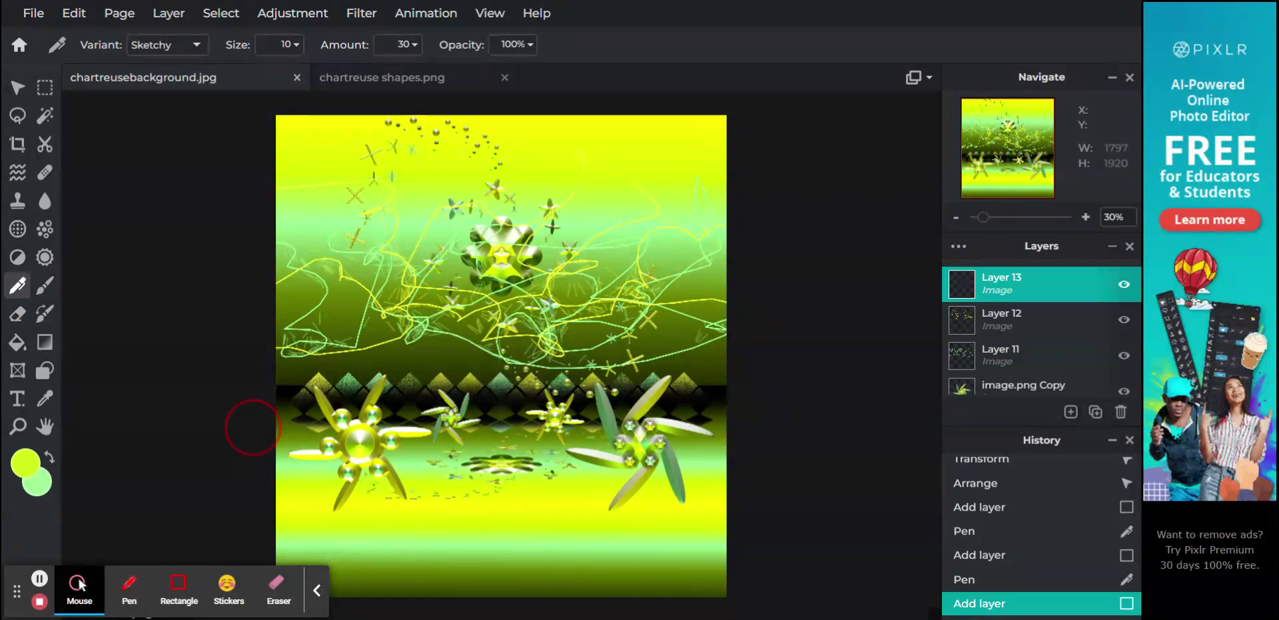
mouse_move(253, 426)
mouse_down()
mouse_move(364, 389)
mouse_move(364, 343)
mouse_move(348, 407)
mouse_move(301, 397)
mouse_move(292, 315)
mouse_move(364, 437)
mouse_move(439, 433)
mouse_move(461, 372)
mouse_move(451, 302)
mouse_move(449, 407)
mouse_move(478, 438)
mouse_move(507, 414)
mouse_move(605, 427)
mouse_move(748, 386)
mouse_move(749, 327)
mouse_move(659, 348)
mouse_move(721, 418)
mouse_move(584, 337)
mouse_move(606, 351)
mouse_move(634, 412)
mouse_move(535, 404)
mouse_move(516, 385)
mouse_move(528, 345)
mouse_move(555, 389)
mouse_move(497, 407)
mouse_move(456, 410)
mouse_move(421, 341)
mouse_move(370, 417)
mouse_move(392, 425)
mouse_move(285, 388)
mouse_up()
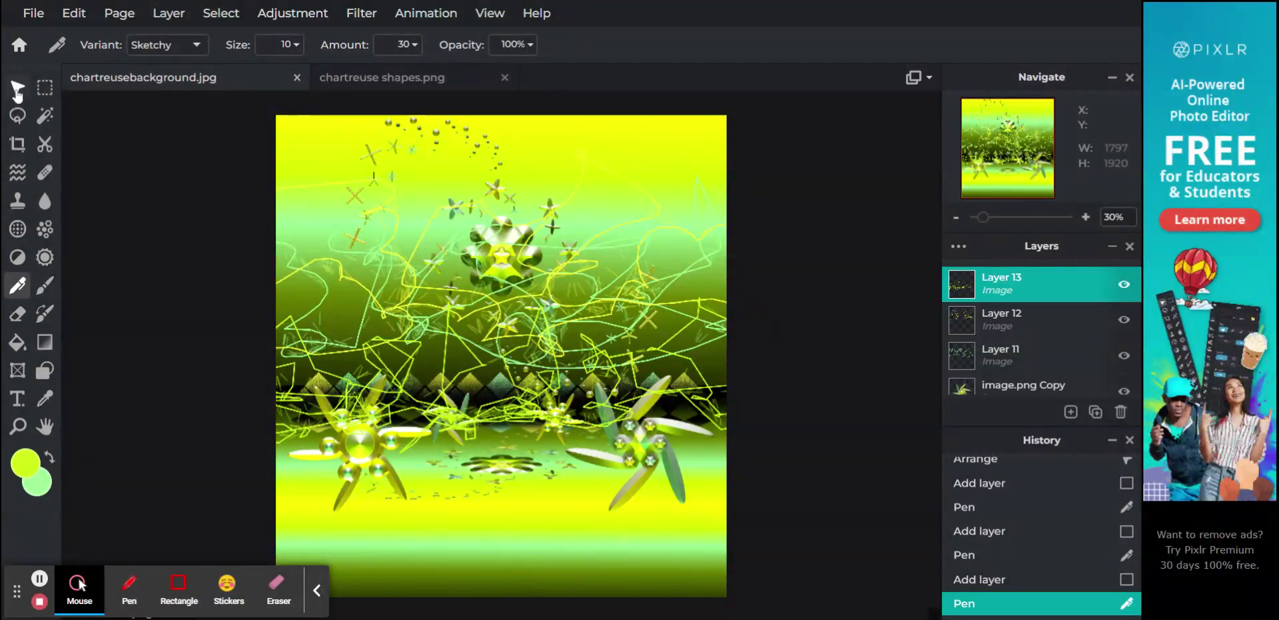
Apply the Blur filter to the new scribble layer, Layer 13, with an amount of 100
click(18, 91)
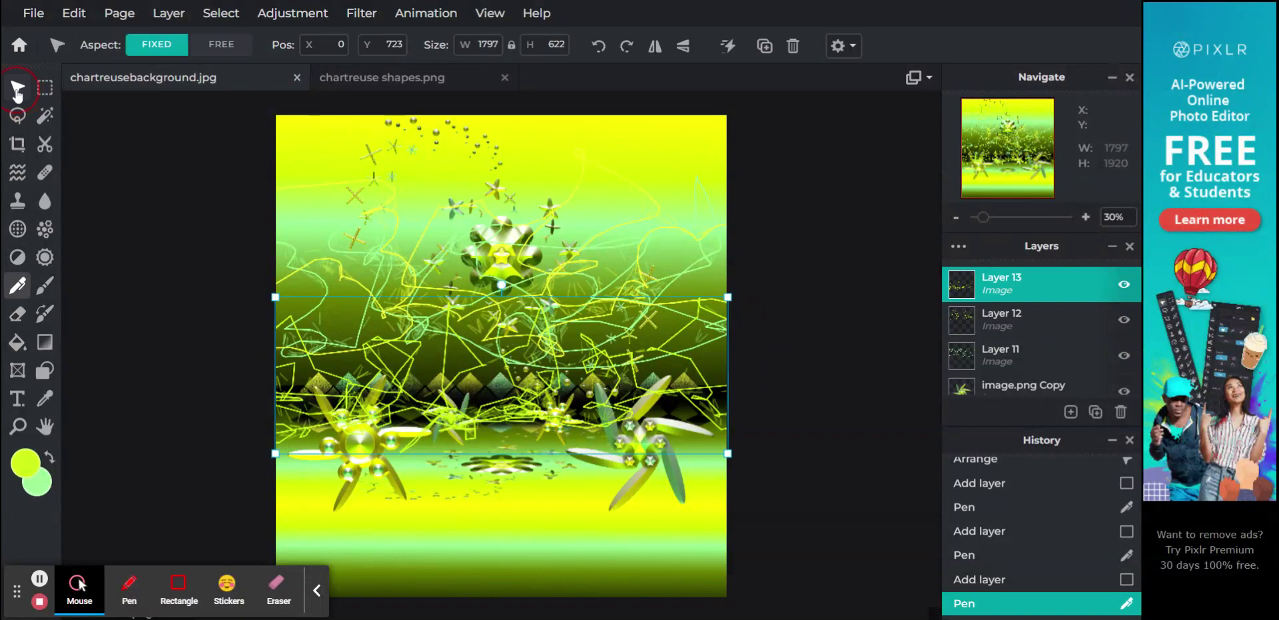
click(361, 13)
mouse_move(426, 66)
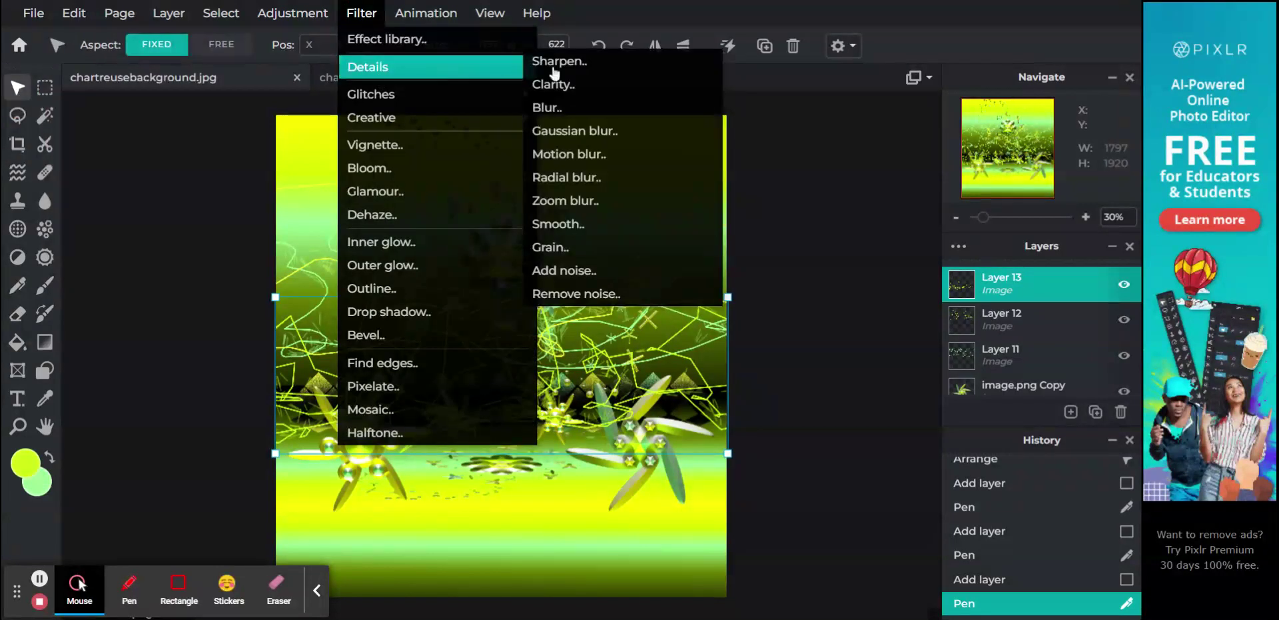
click(592, 112)
click(991, 338)
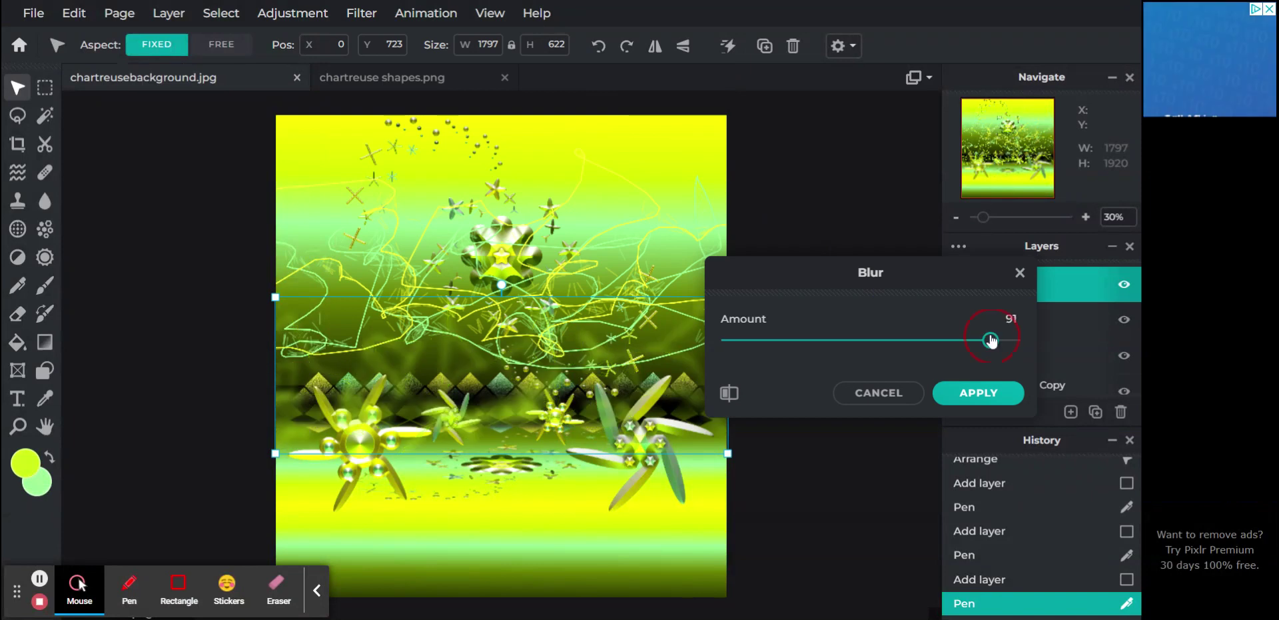
click(978, 393)
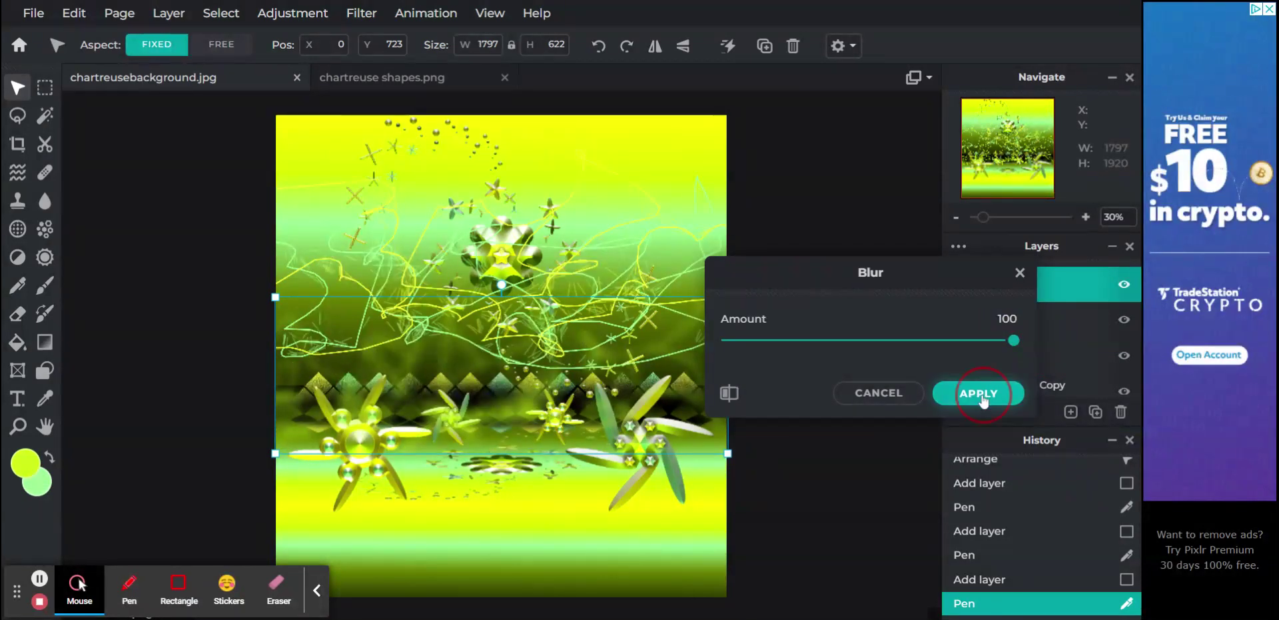
Blur Layer 13 a second time with the amount set to 100
click(363, 14)
click(363, 17)
click(363, 15)
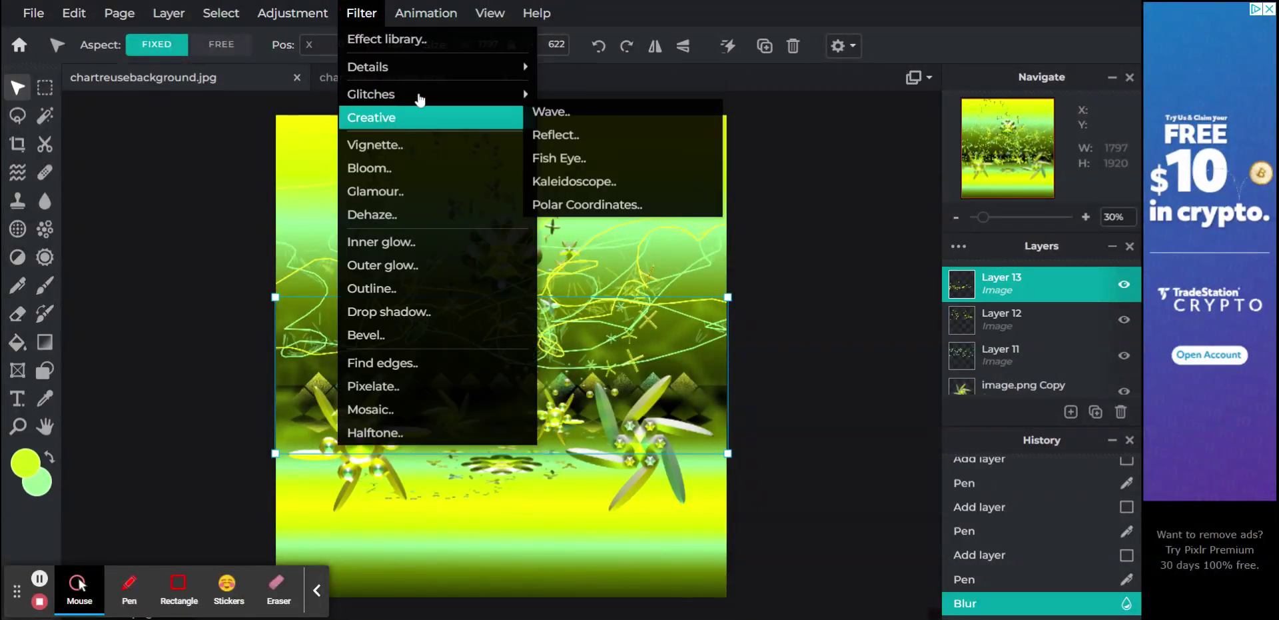
mouse_move(426, 67)
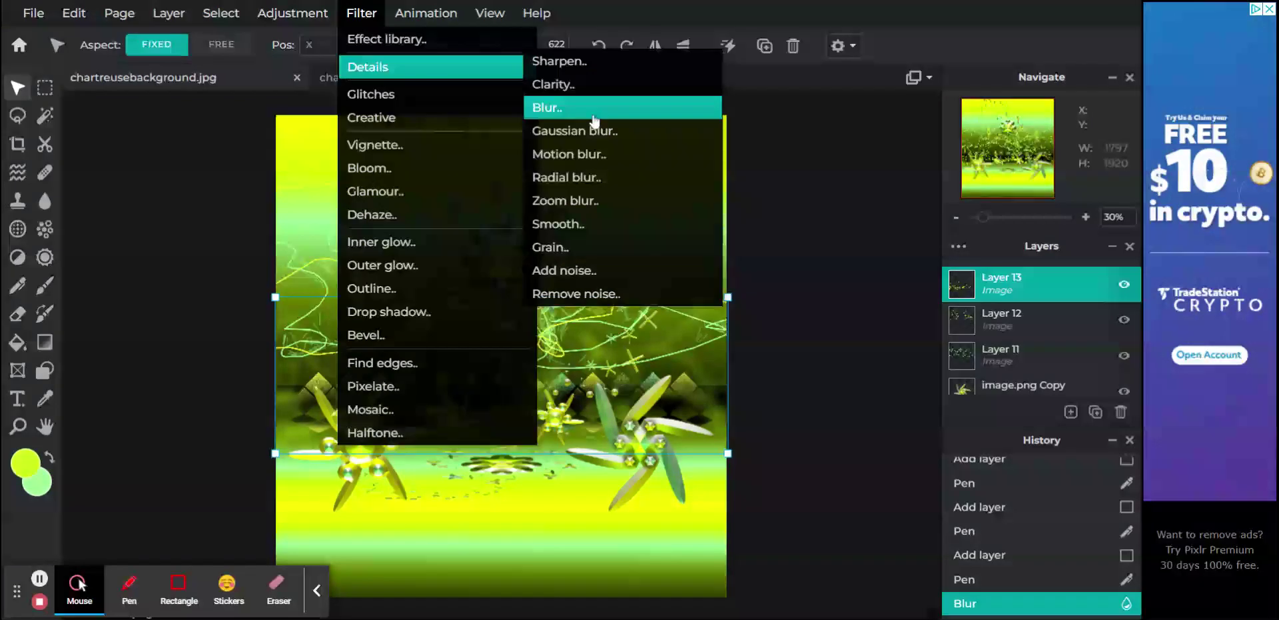
click(585, 108)
drag(994, 339, 1017, 340)
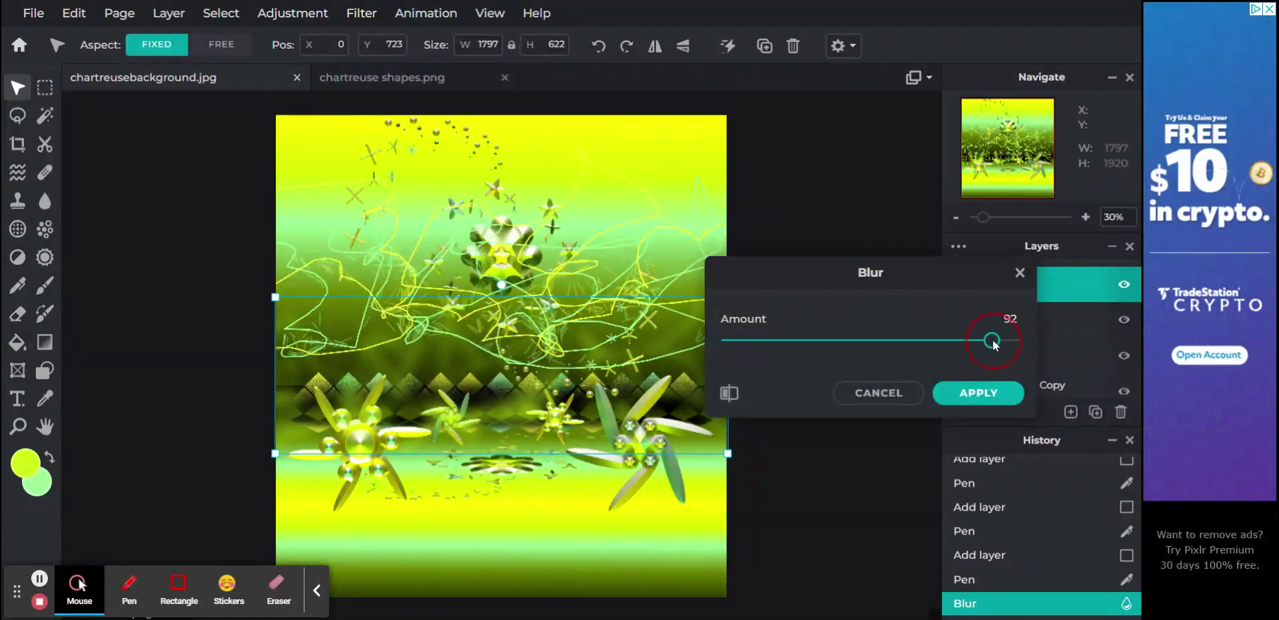
click(986, 393)
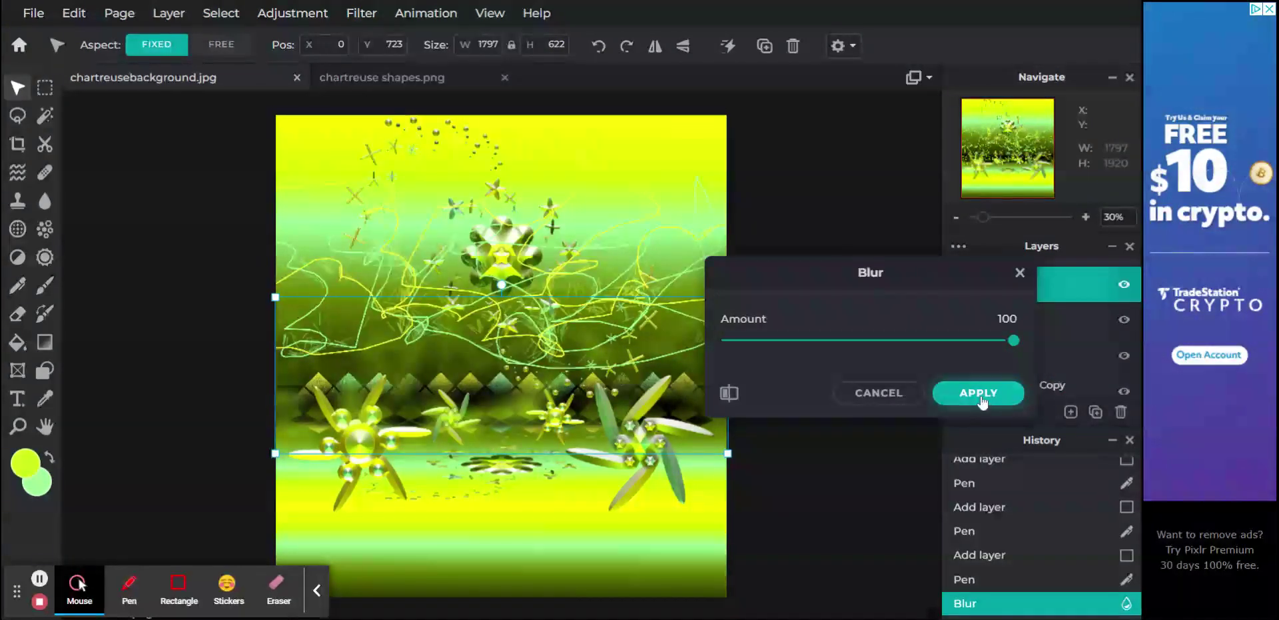
Move Layer 13 down the layer stack, beneath the flower layers and directly above the copy of the diamond row
drag(1014, 291, 1014, 381)
scroll(1014, 360, down, 2)
drag(1006, 298, 999, 366)
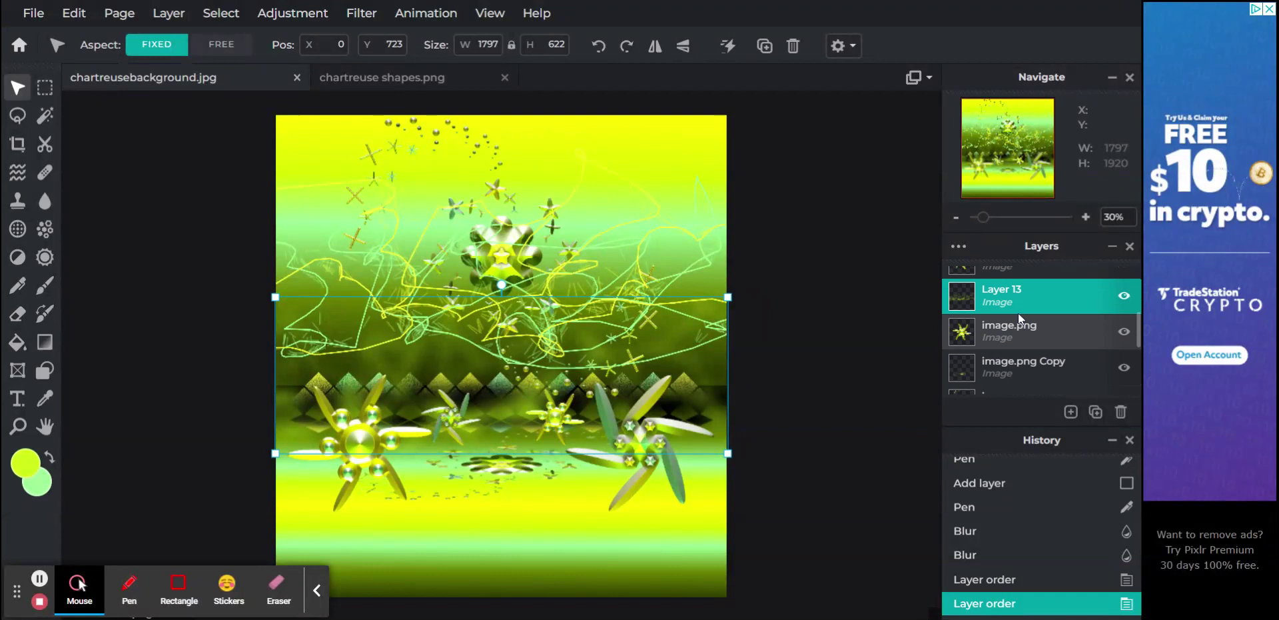
drag(1020, 295, 1022, 357)
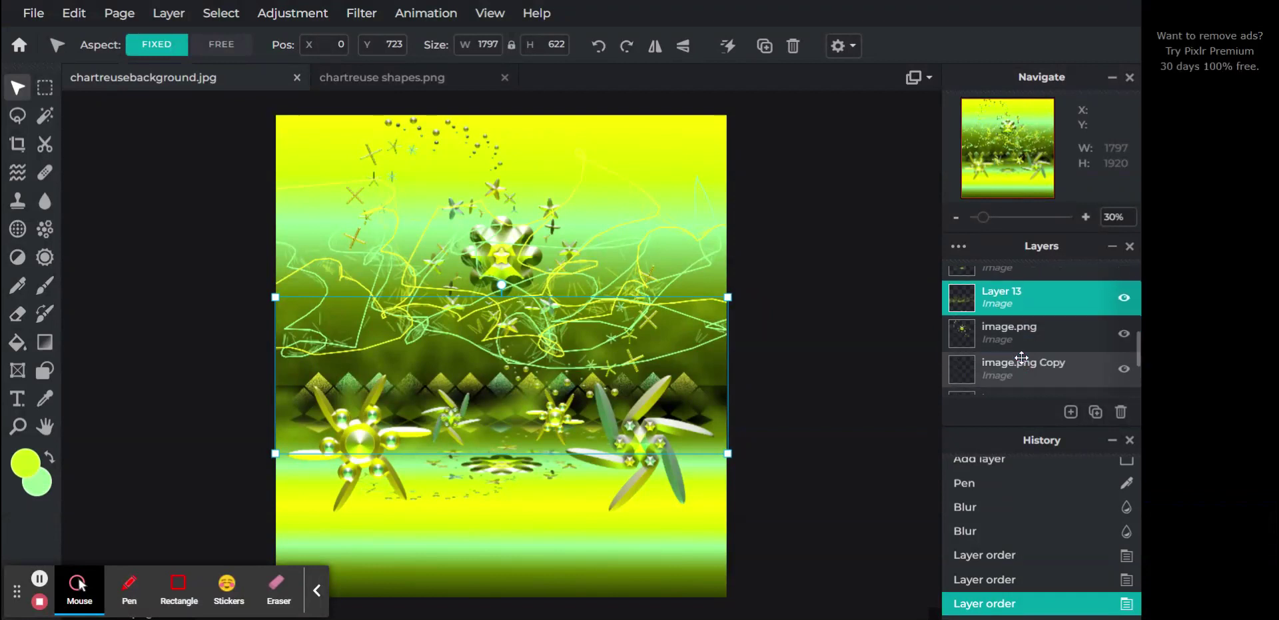
scroll(1022, 358, down, 2)
scroll(1022, 358, up, 2)
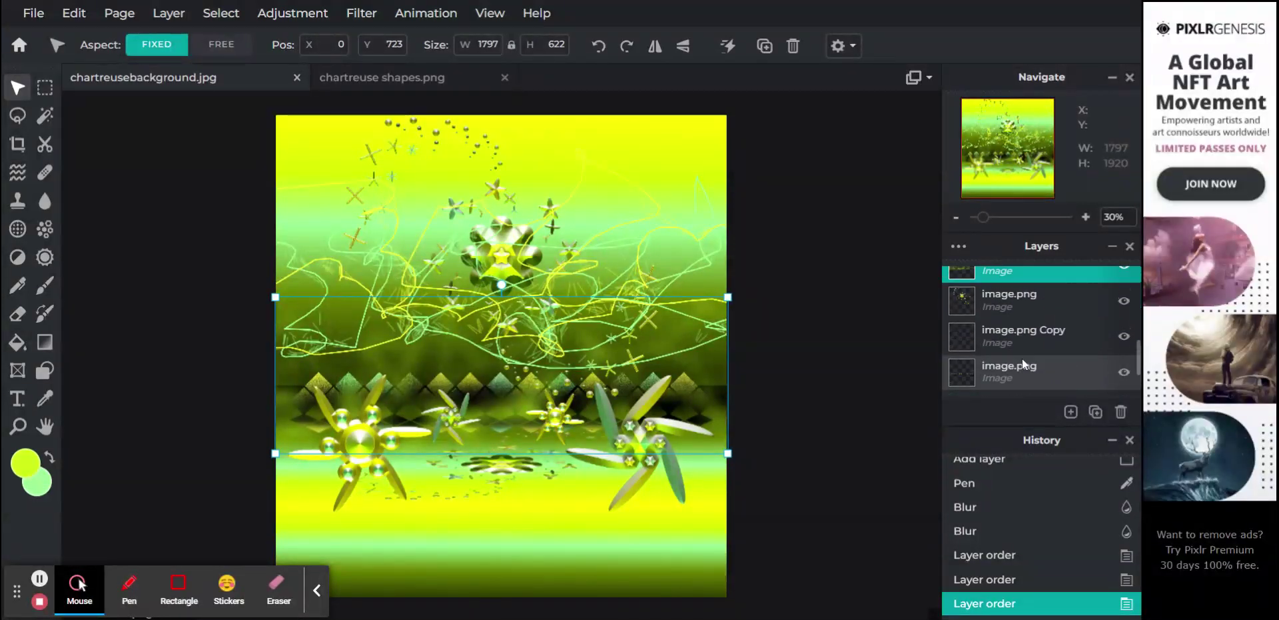
drag(1016, 275, 1012, 339)
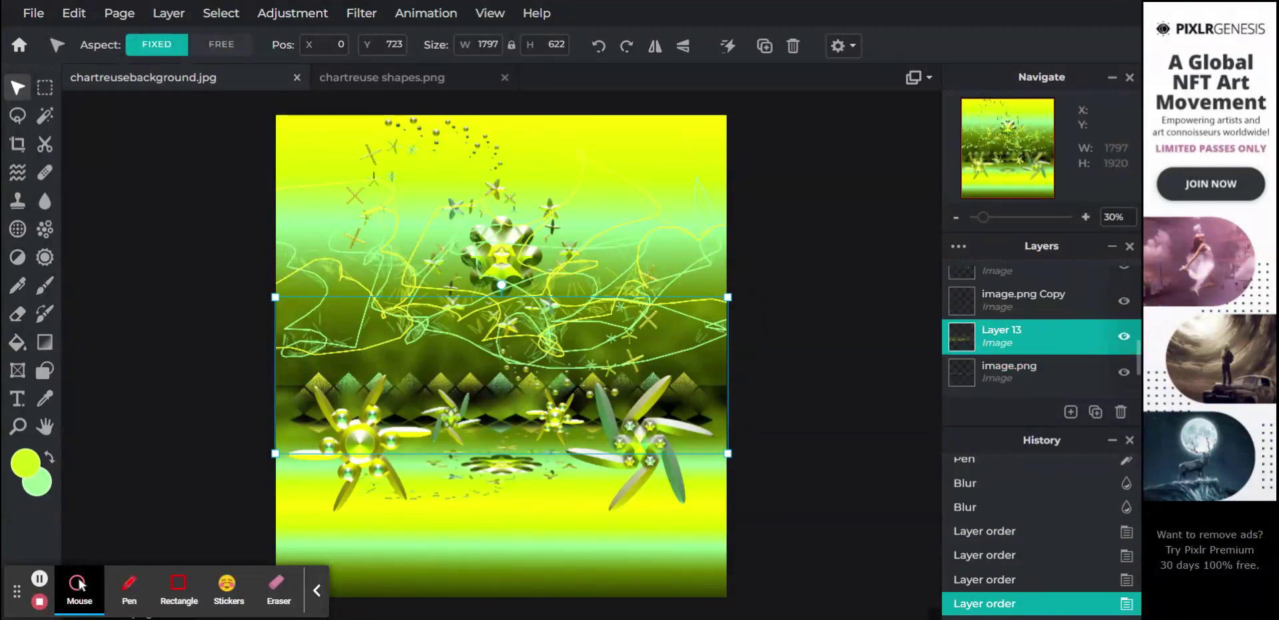
drag(1011, 338, 1016, 299)
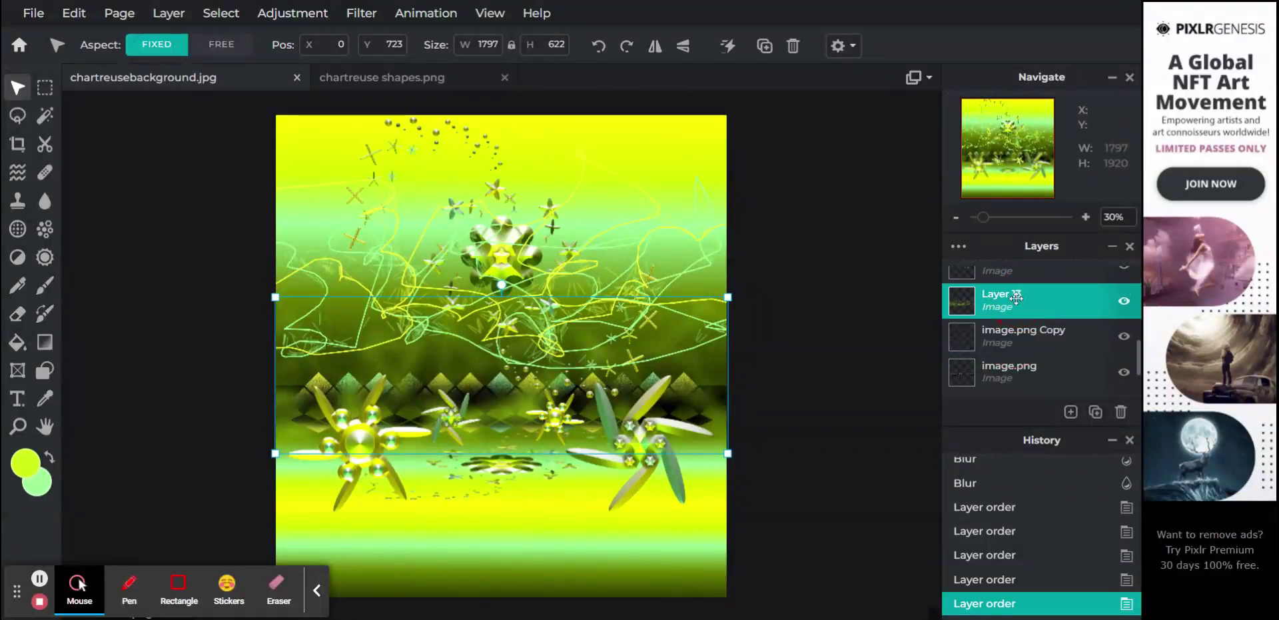
Move the diamond row's image.png Copy layer below its original image.png, directly above Background Copy
click(997, 344)
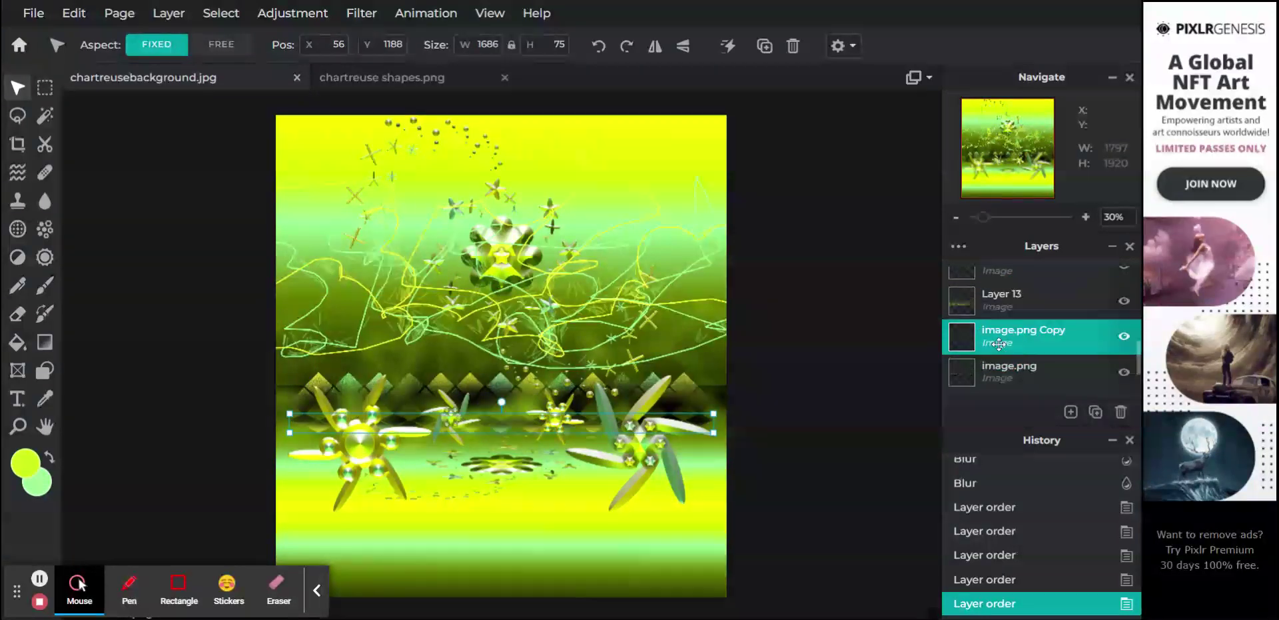
scroll(999, 343, down, 2)
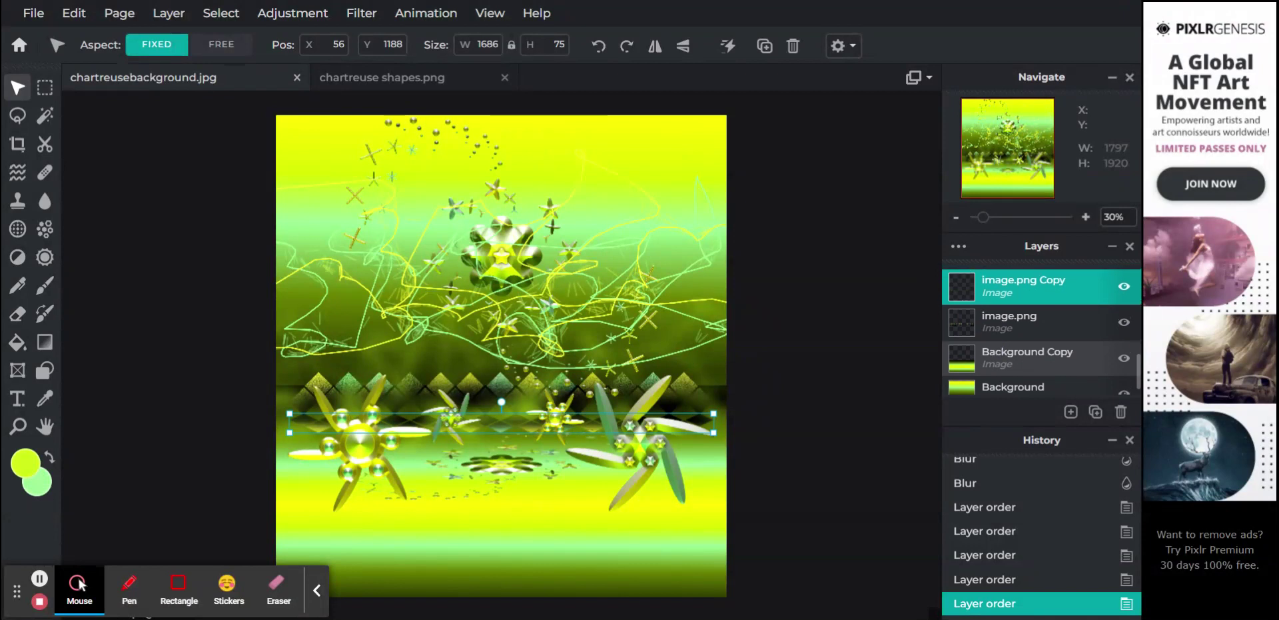
drag(998, 286, 998, 314)
Move the central flower's reflection layer down the stack, between the diamond row and its copy
scroll(998, 314, up, 1)
scroll(998, 315, up, 1)
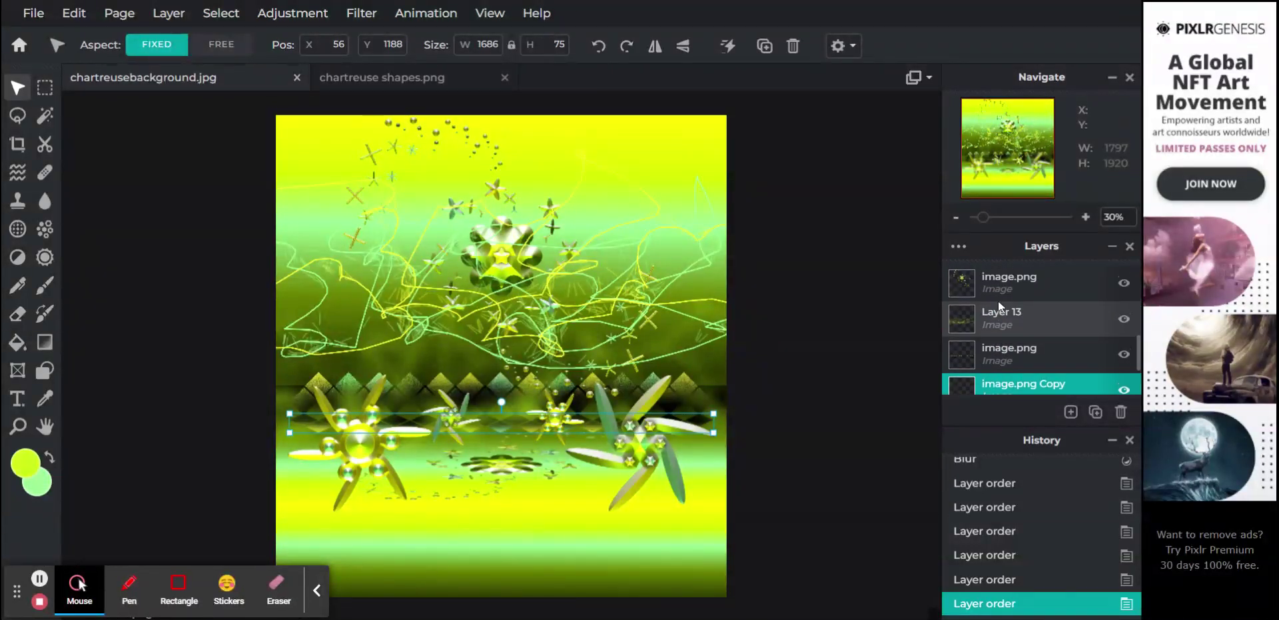
scroll(998, 278, up, 1)
click(998, 275)
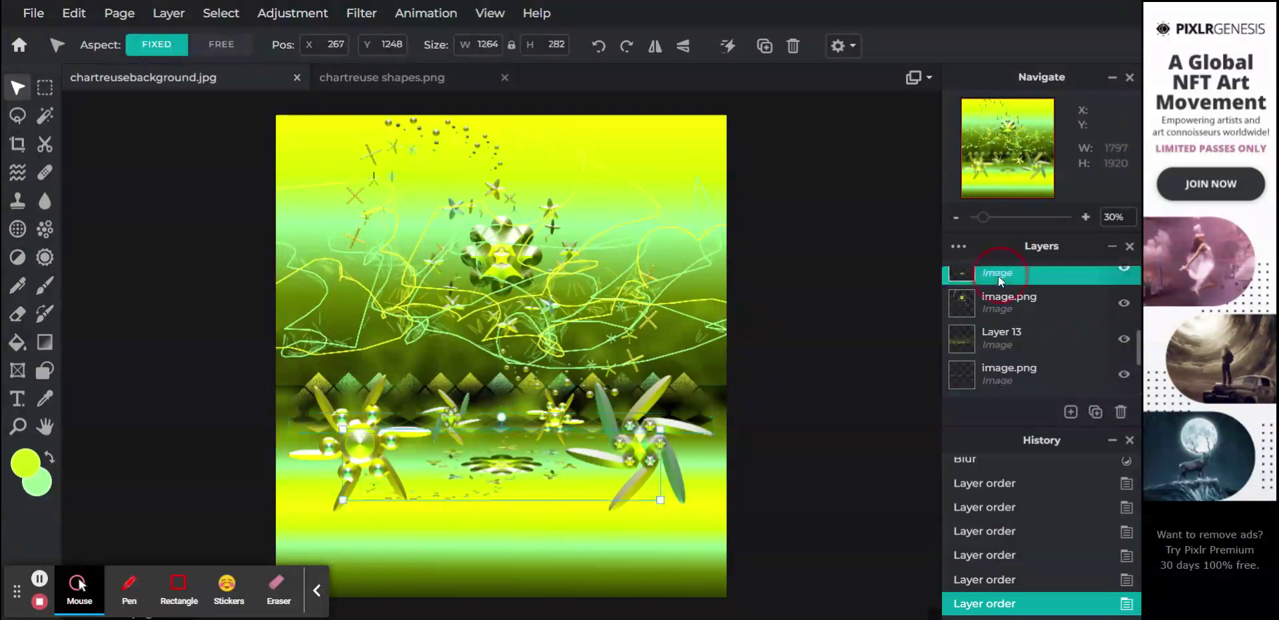
drag(998, 274, 1000, 366)
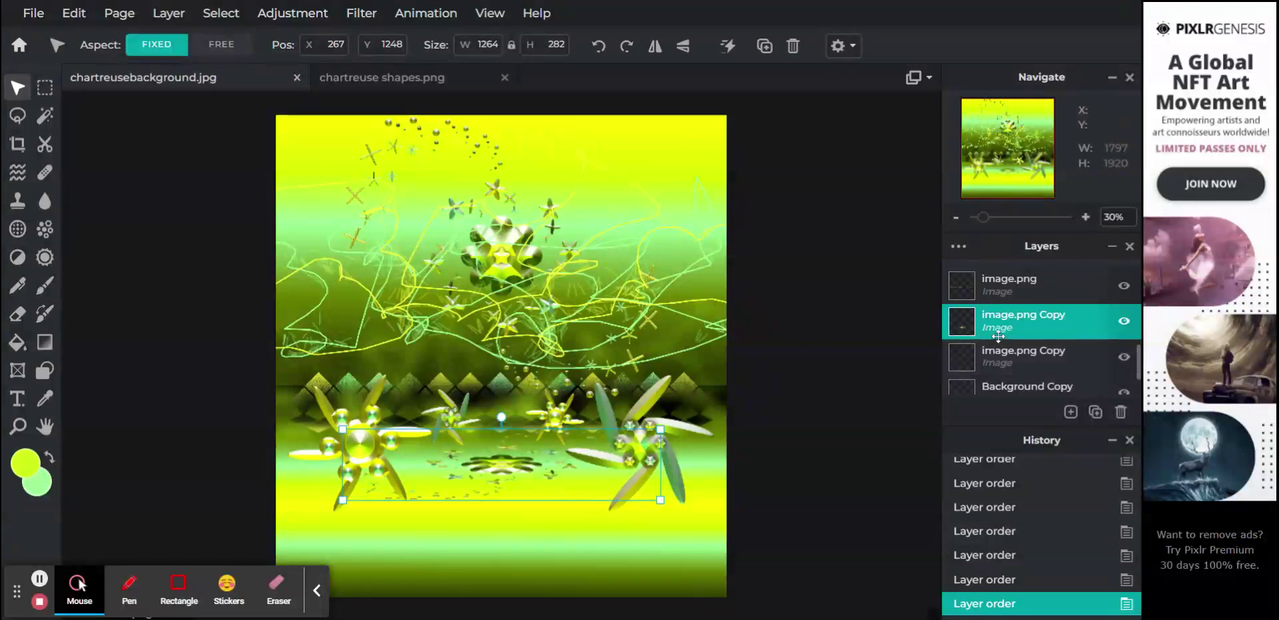
scroll(1000, 365, down, 1)
scroll(998, 336, up, 2)
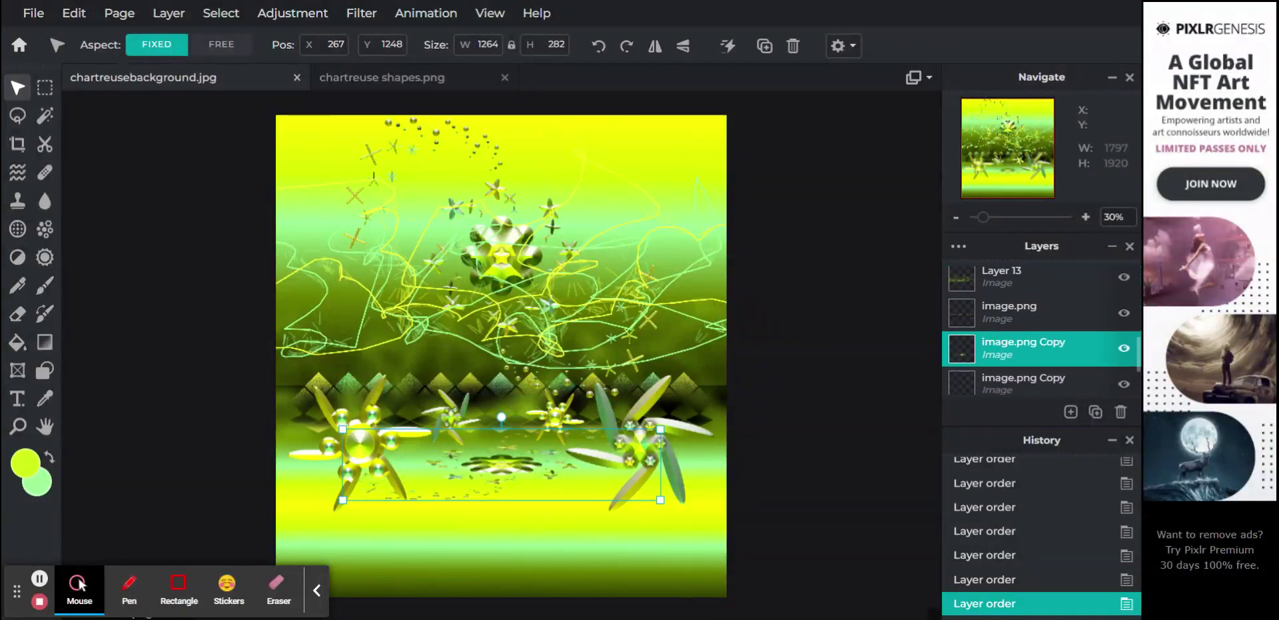
Merge Layer 12 down into Layer 11 so the two scribble layers are combined
scroll(1041, 330, up, 3)
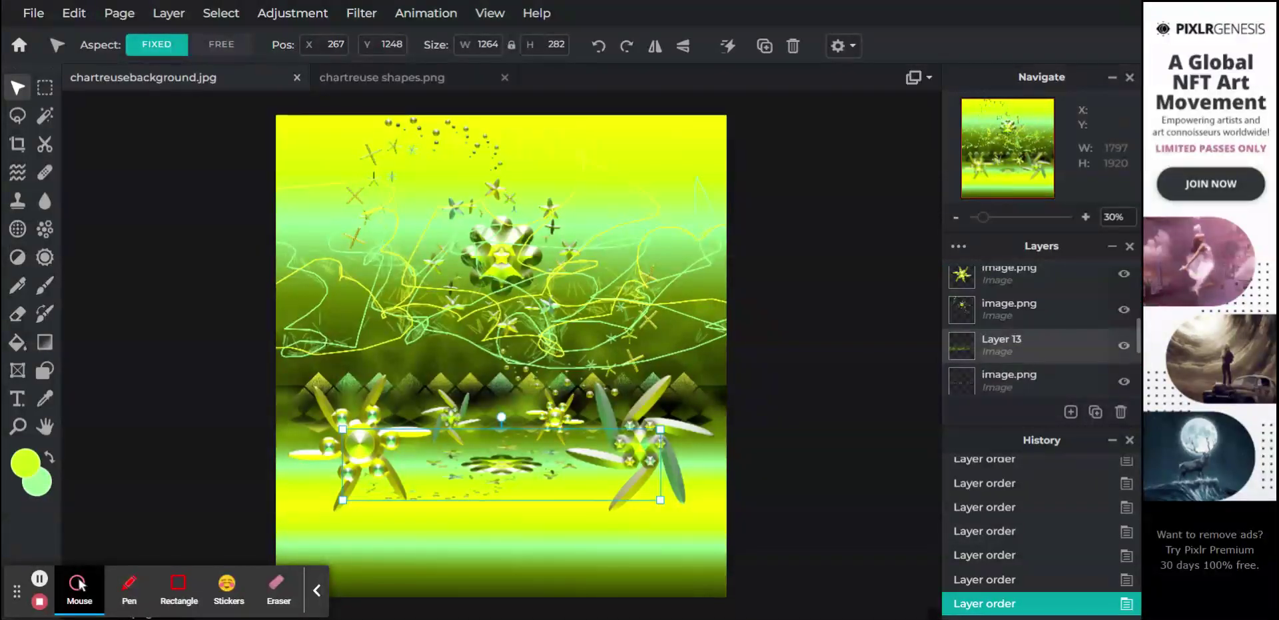
scroll(1041, 330, up, 1)
scroll(1041, 330, up, 1)
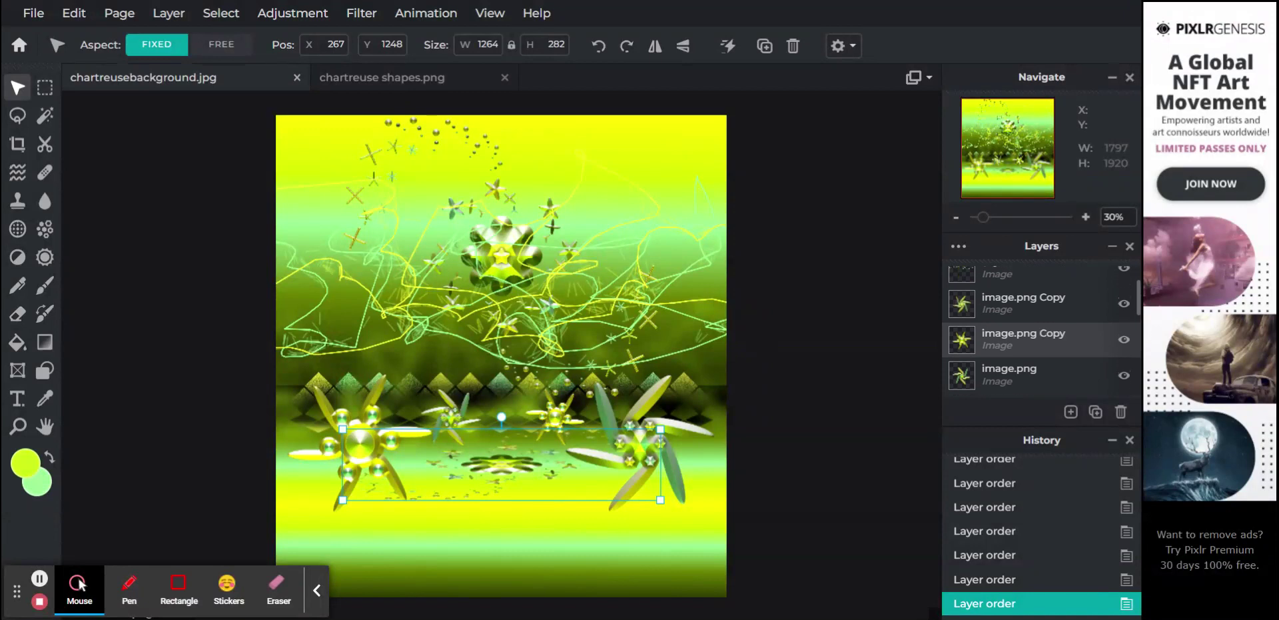
scroll(1042, 330, up, 1)
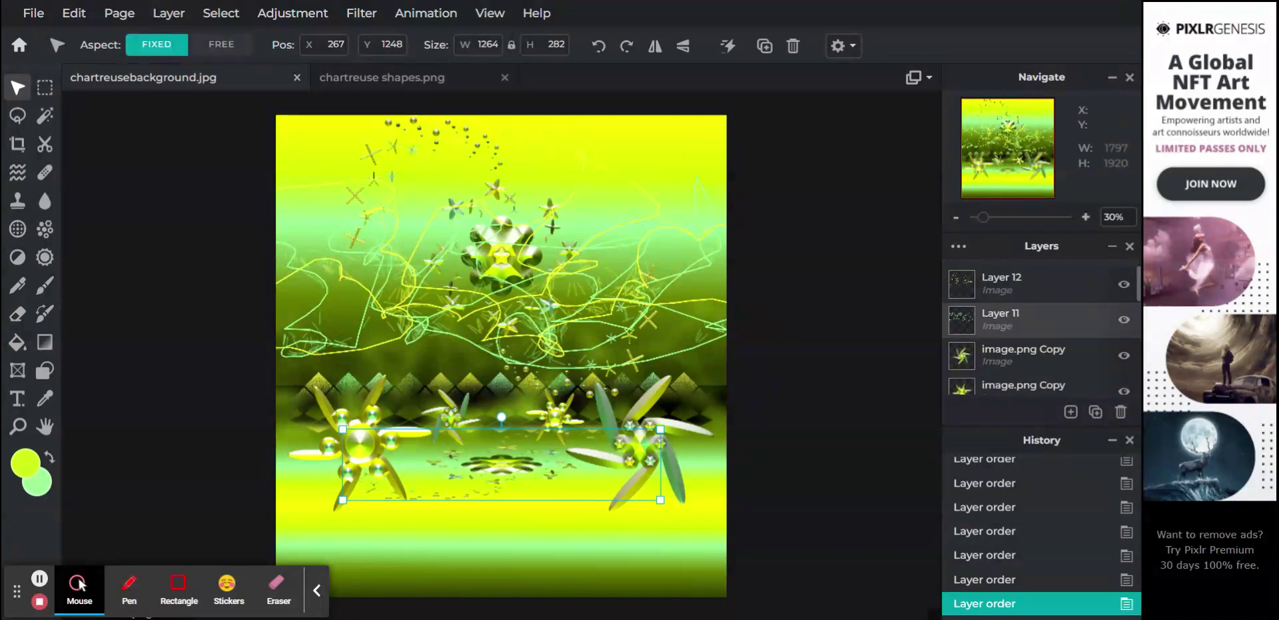
click(1002, 297)
click(1002, 297)
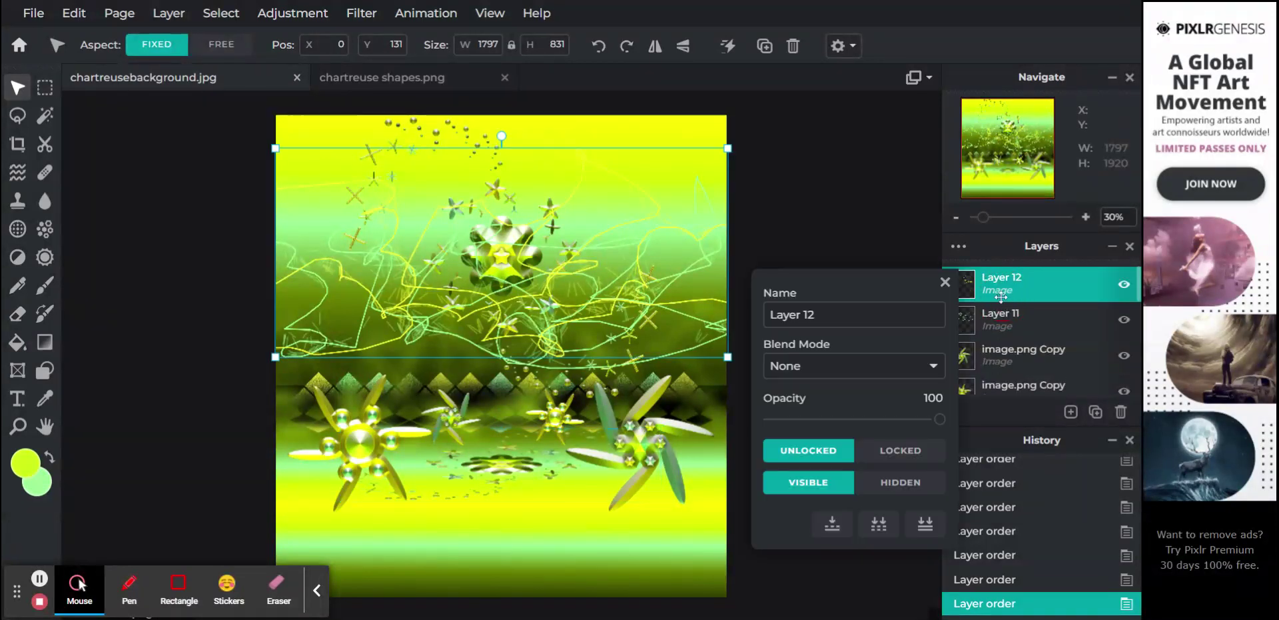
click(832, 522)
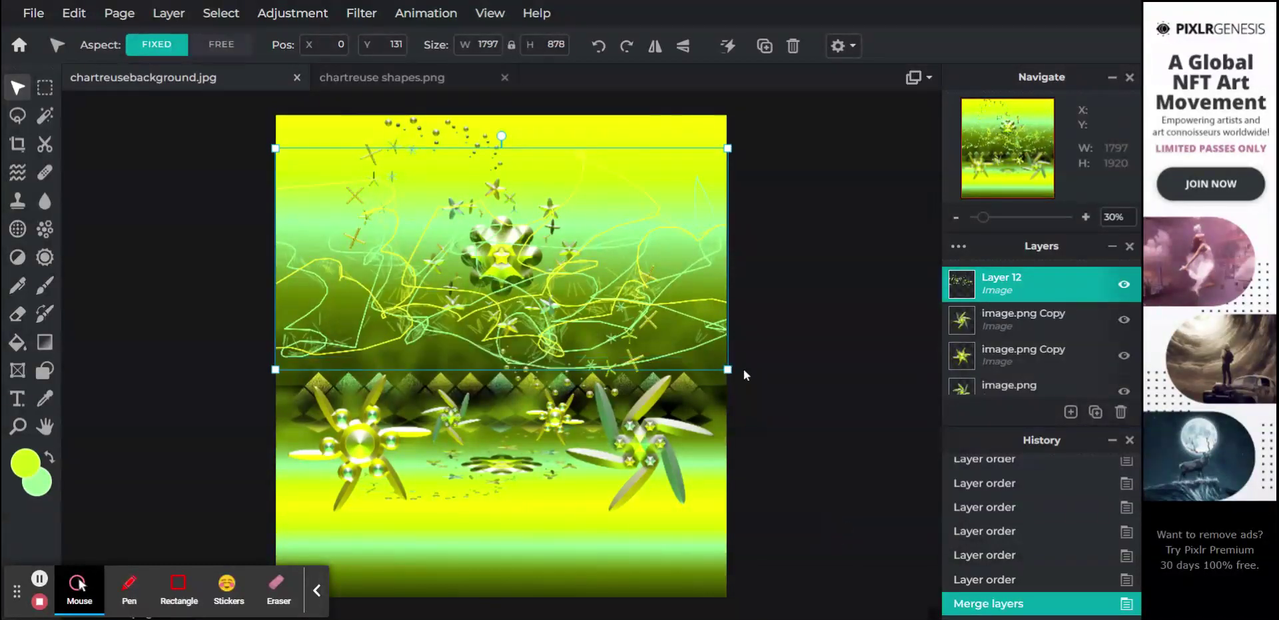
Apply the Blur filter to the merged Layer 12 with an amount of 100
click(361, 13)
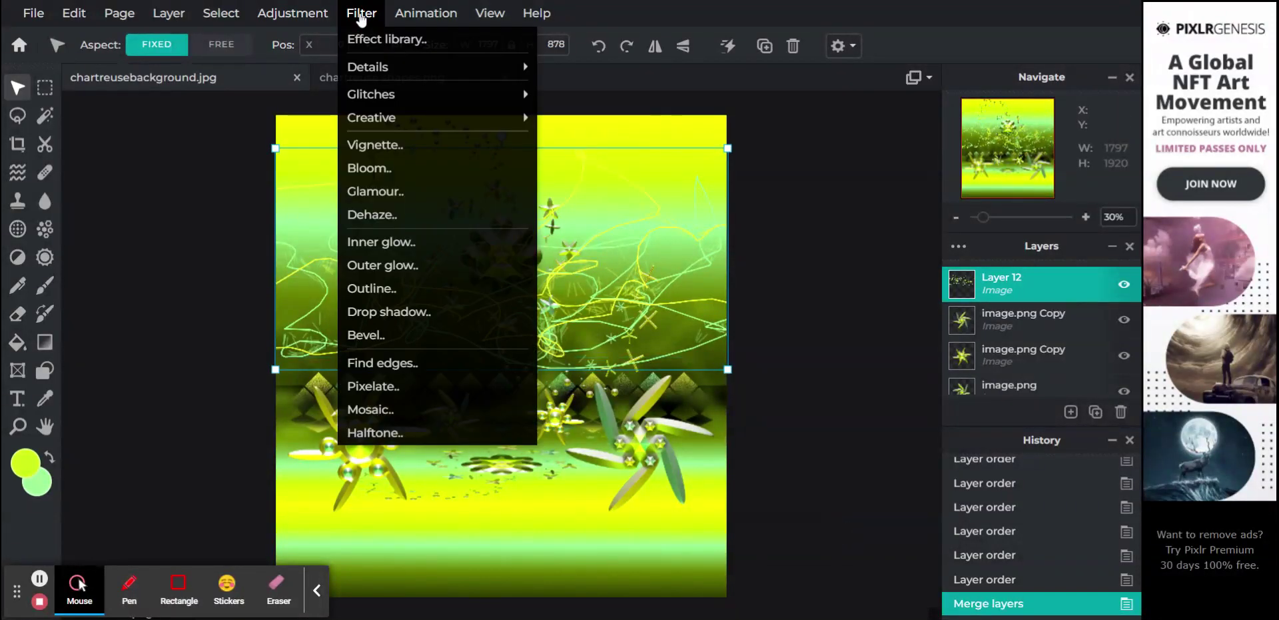
mouse_move(471, 66)
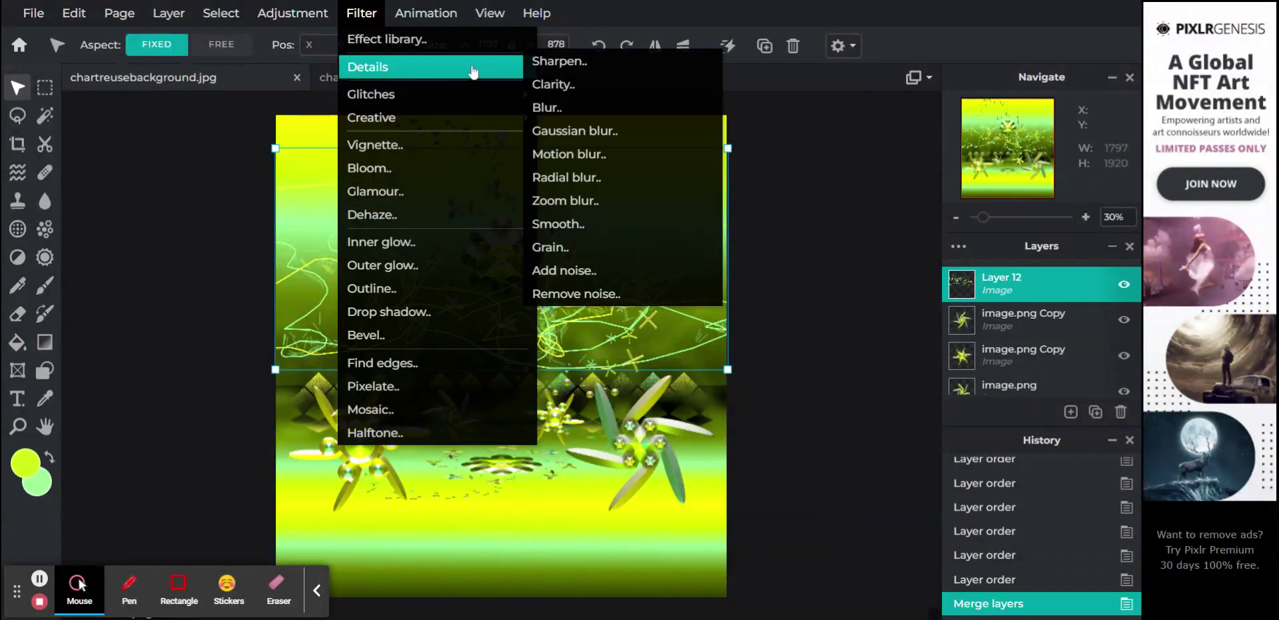
click(577, 107)
drag(982, 338, 1055, 345)
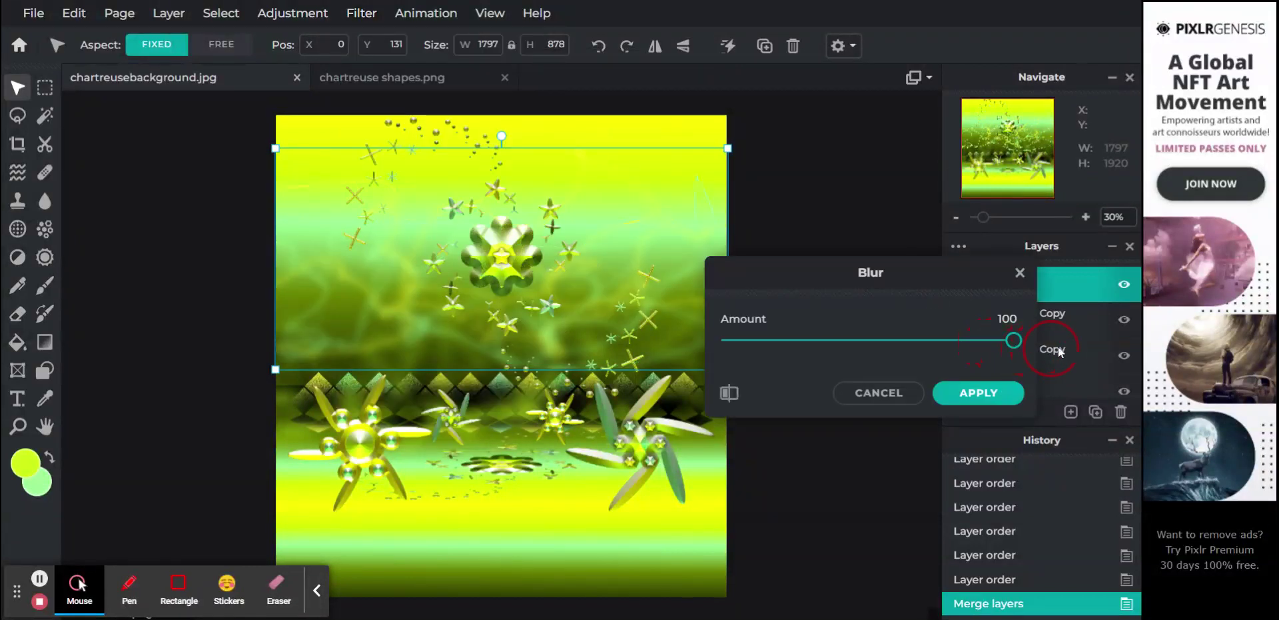
click(980, 394)
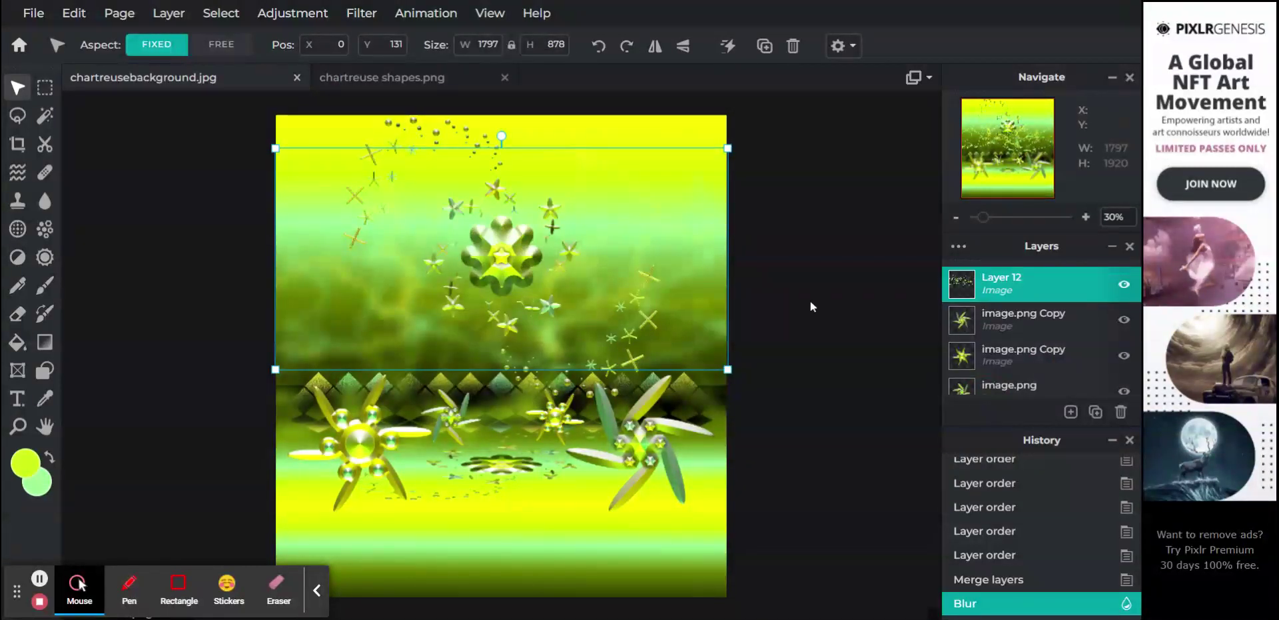
Blur the merged Layer 12 once more with the amount set to 100
click(366, 26)
mouse_move(390, 81)
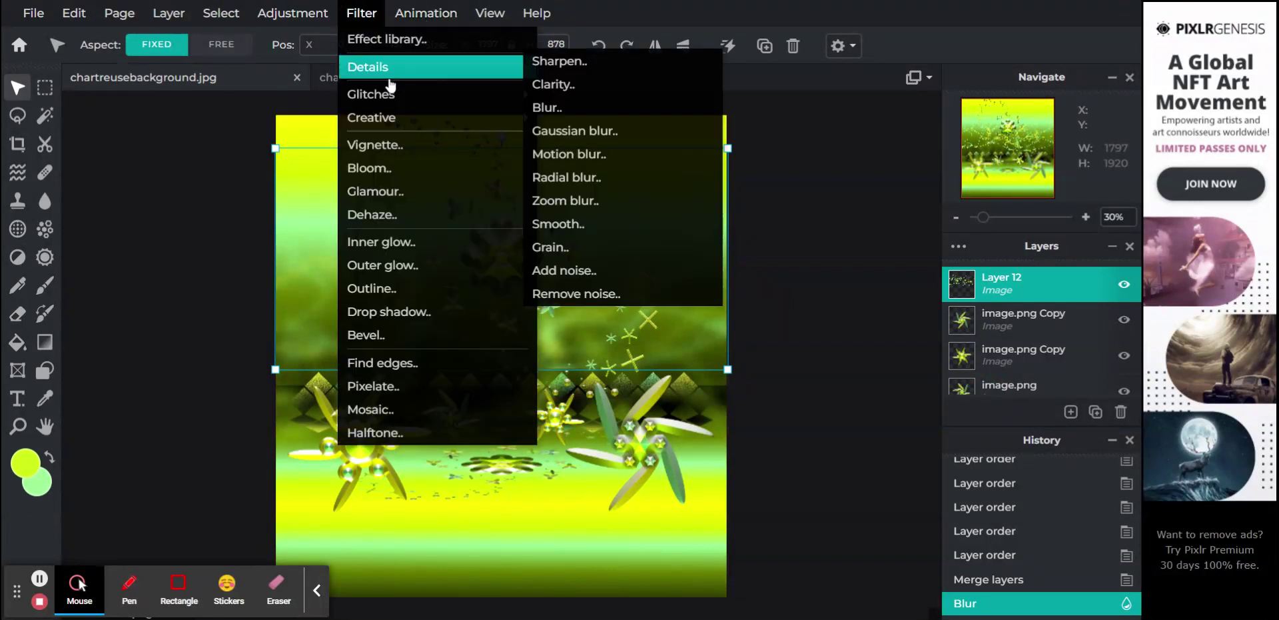
click(579, 121)
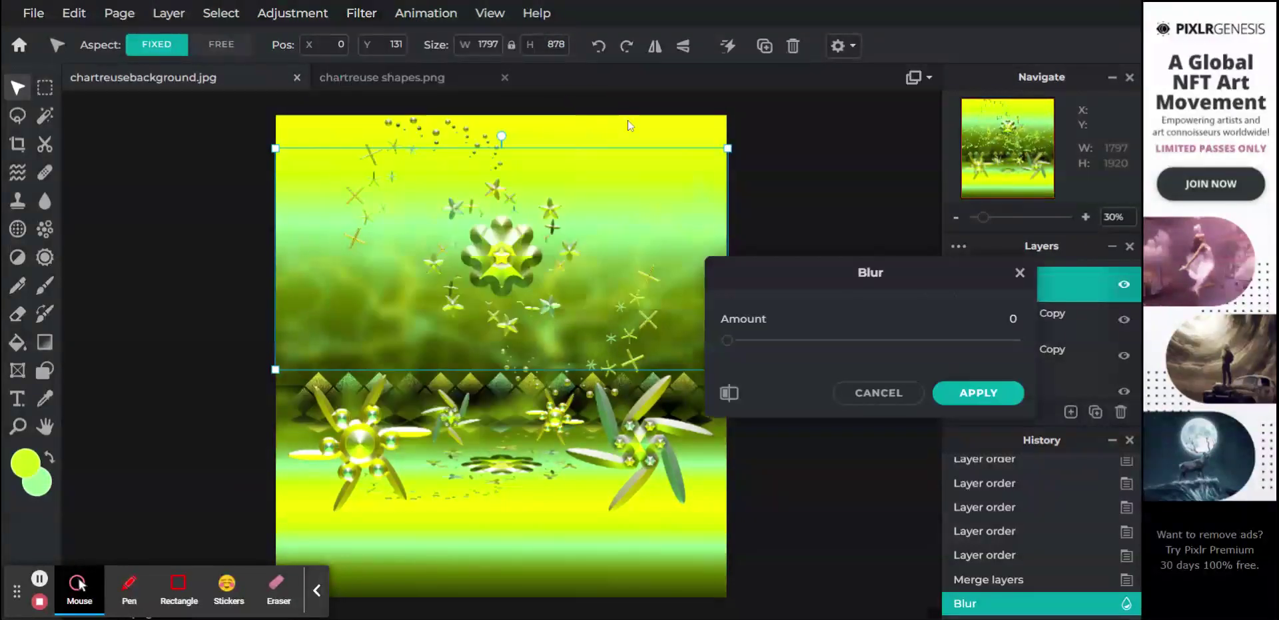
drag(990, 340, 1051, 349)
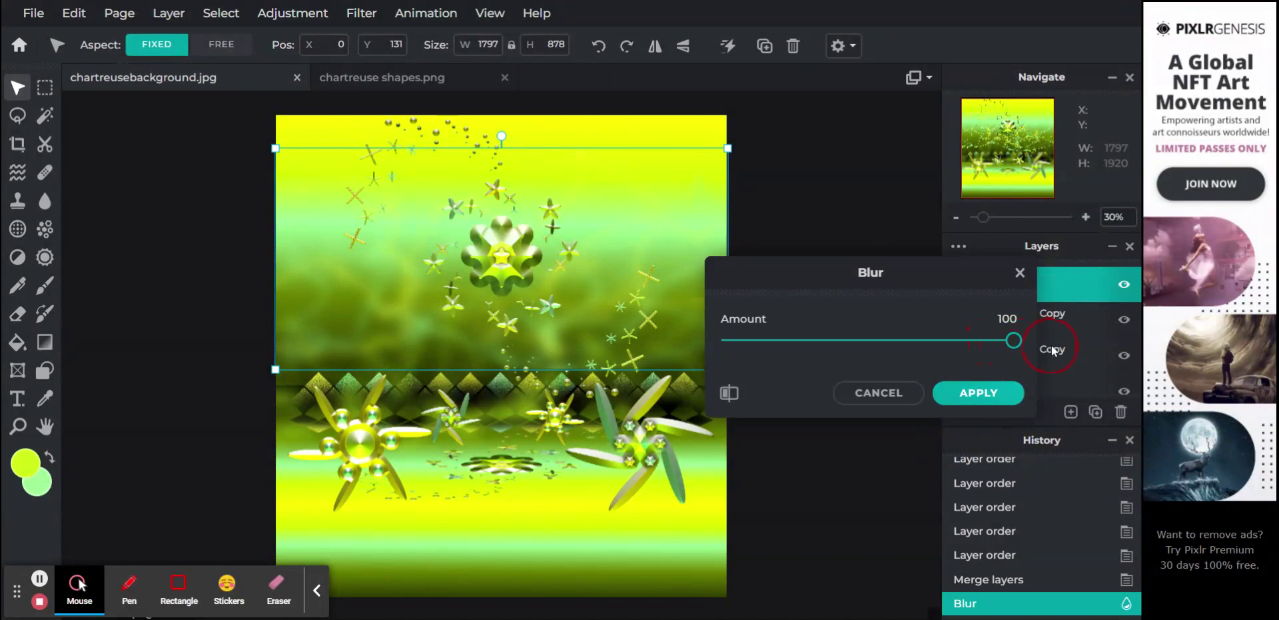
click(972, 393)
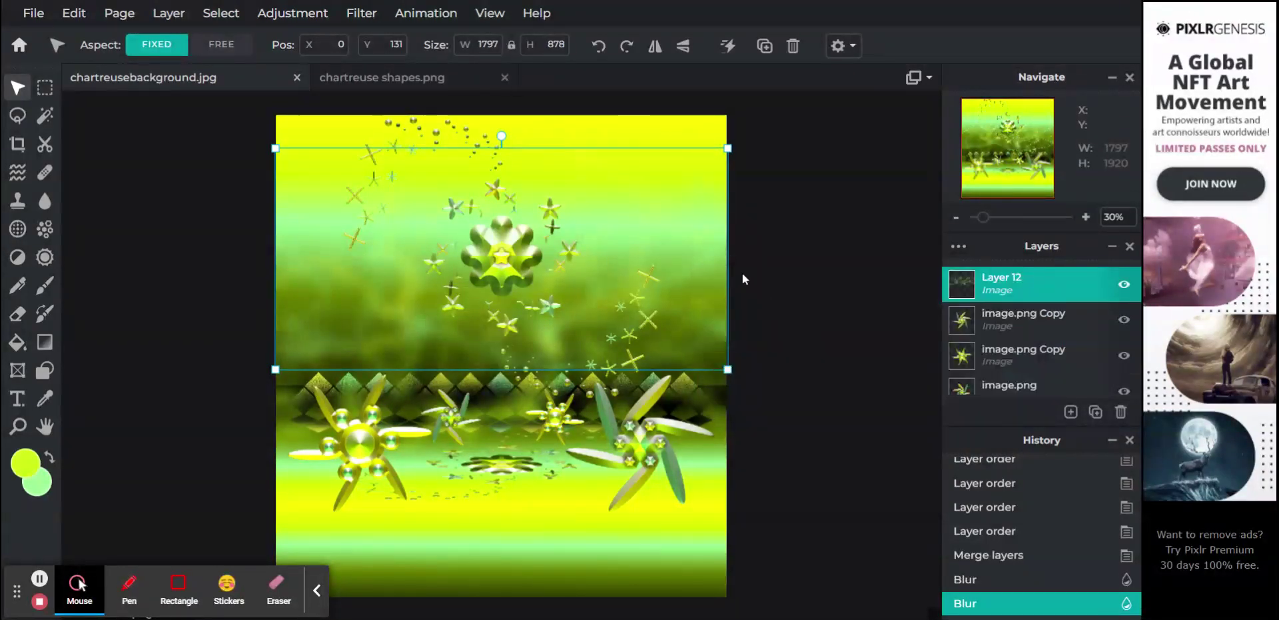
Fade the outer edges of Layer 12's blurred texture using a soft eraser brush of size 1000
click(18, 315)
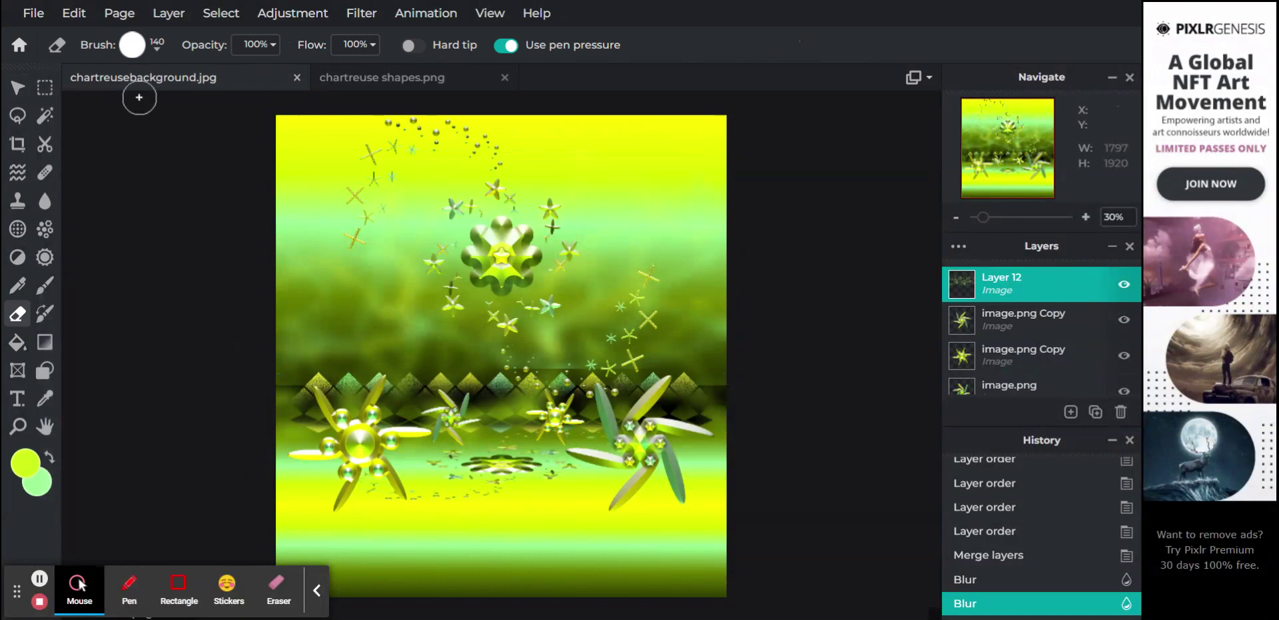
click(157, 48)
drag(259, 105, 327, 97)
drag(286, 150, 336, 150)
click(662, 42)
mouse_move(773, 154)
mouse_down()
mouse_move(754, 197)
mouse_move(686, 188)
mouse_move(573, 226)
mouse_move(504, 222)
mouse_move(527, 210)
mouse_move(455, 189)
mouse_move(359, 213)
mouse_move(412, 175)
mouse_move(304, 179)
mouse_move(793, 411)
mouse_move(737, 431)
mouse_move(757, 408)
mouse_move(654, 397)
mouse_move(563, 420)
mouse_move(663, 406)
mouse_move(619, 413)
mouse_move(633, 423)
mouse_move(603, 415)
mouse_move(796, 428)
mouse_move(747, 400)
mouse_move(628, 425)
mouse_move(521, 387)
mouse_move(481, 406)
mouse_move(665, 408)
mouse_move(637, 417)
mouse_move(679, 429)
mouse_move(387, 471)
mouse_move(425, 421)
mouse_move(376, 403)
mouse_move(347, 418)
mouse_move(386, 424)
mouse_move(482, 393)
mouse_move(330, 425)
mouse_move(587, 399)
mouse_up()
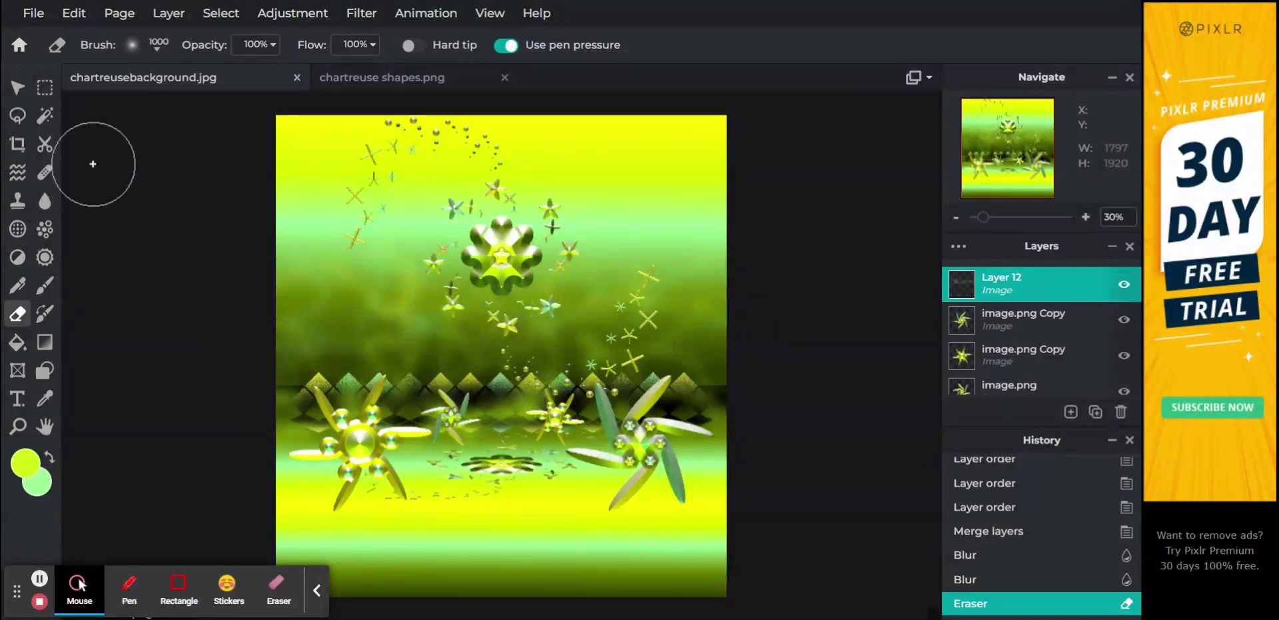
Apply the Bloom filter to Layer 12 with an amount of 25
click(22, 91)
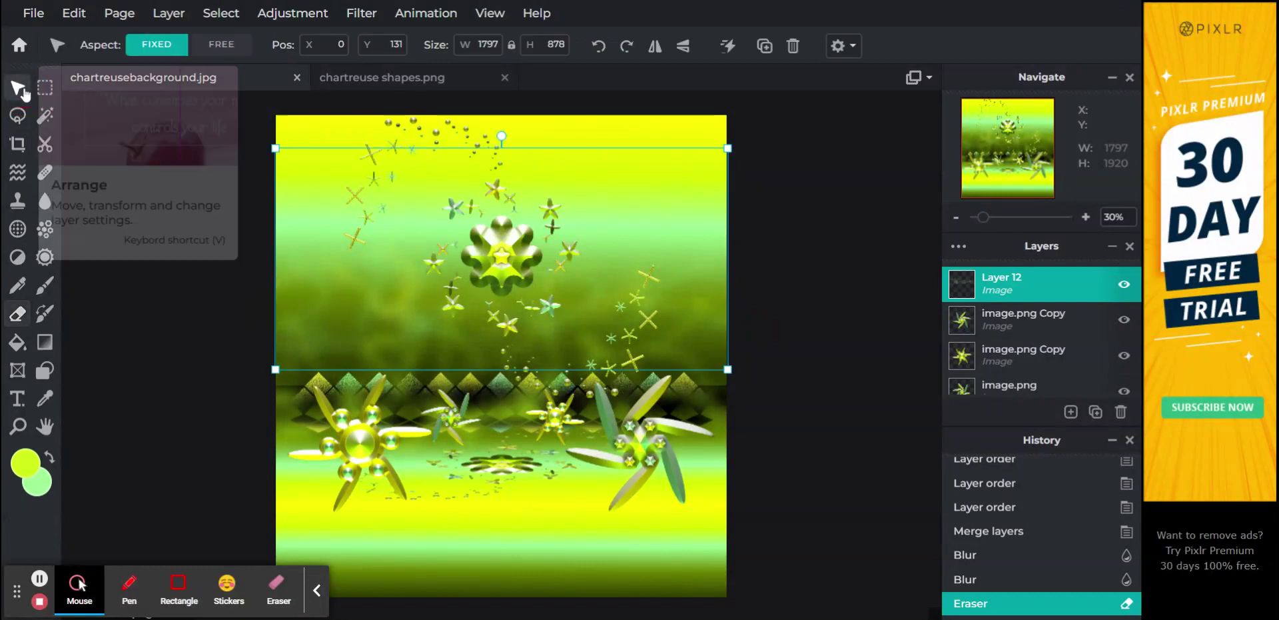
click(353, 24)
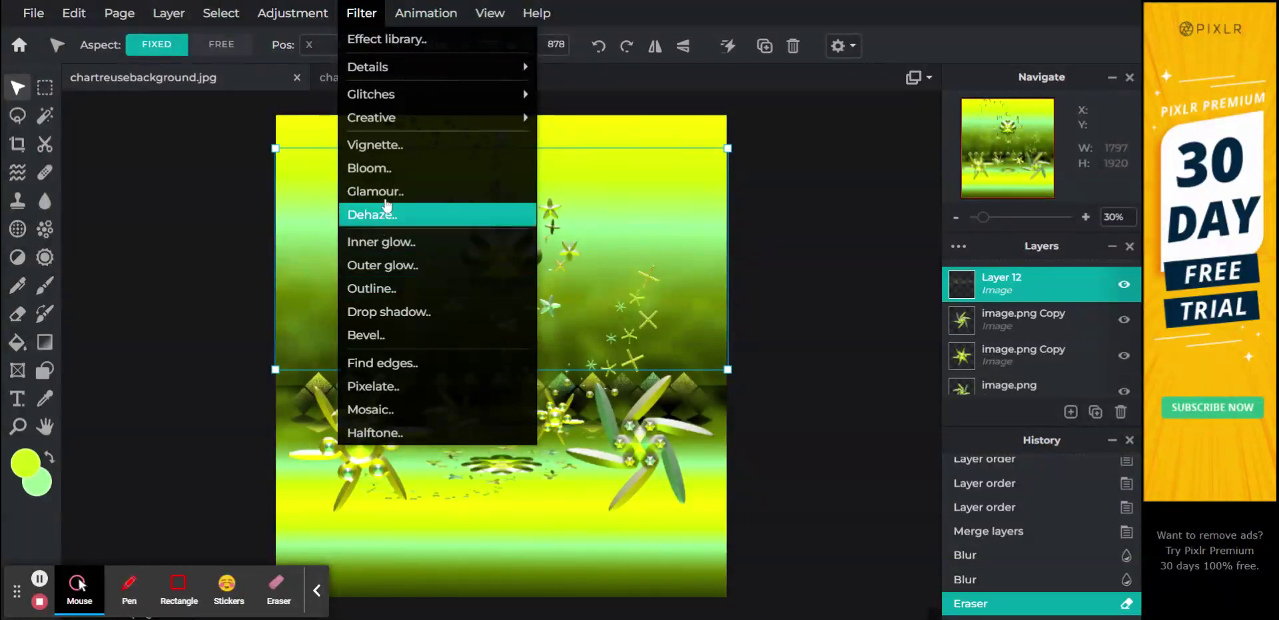
click(390, 174)
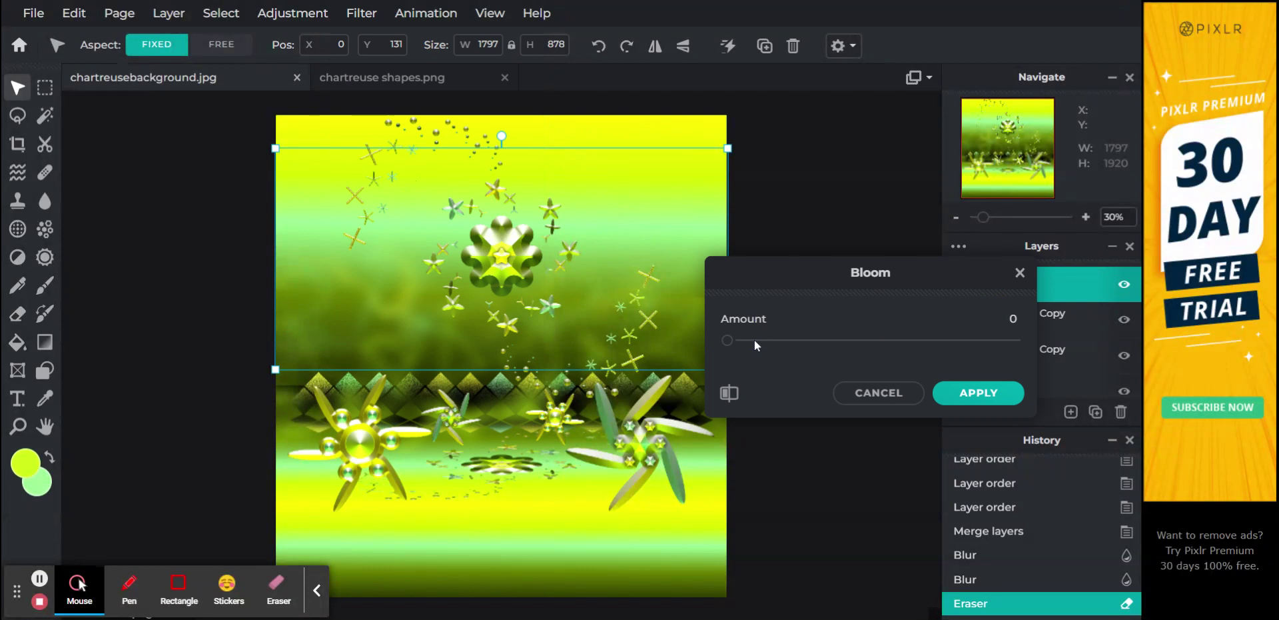
drag(754, 344, 807, 345)
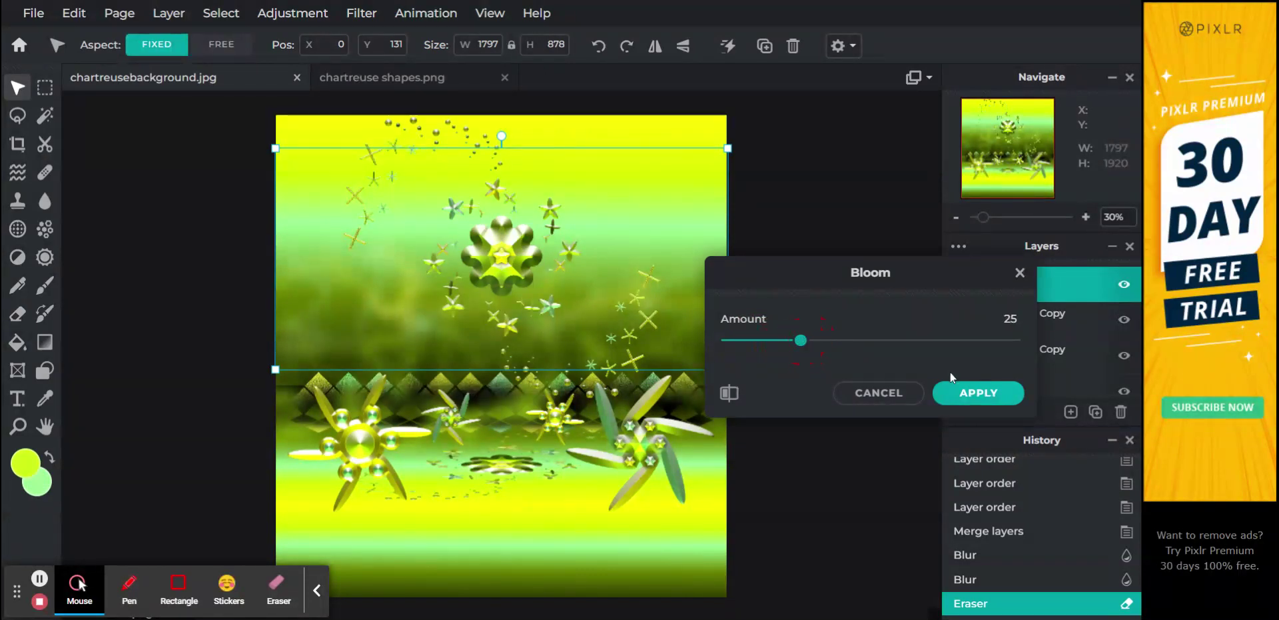
click(971, 393)
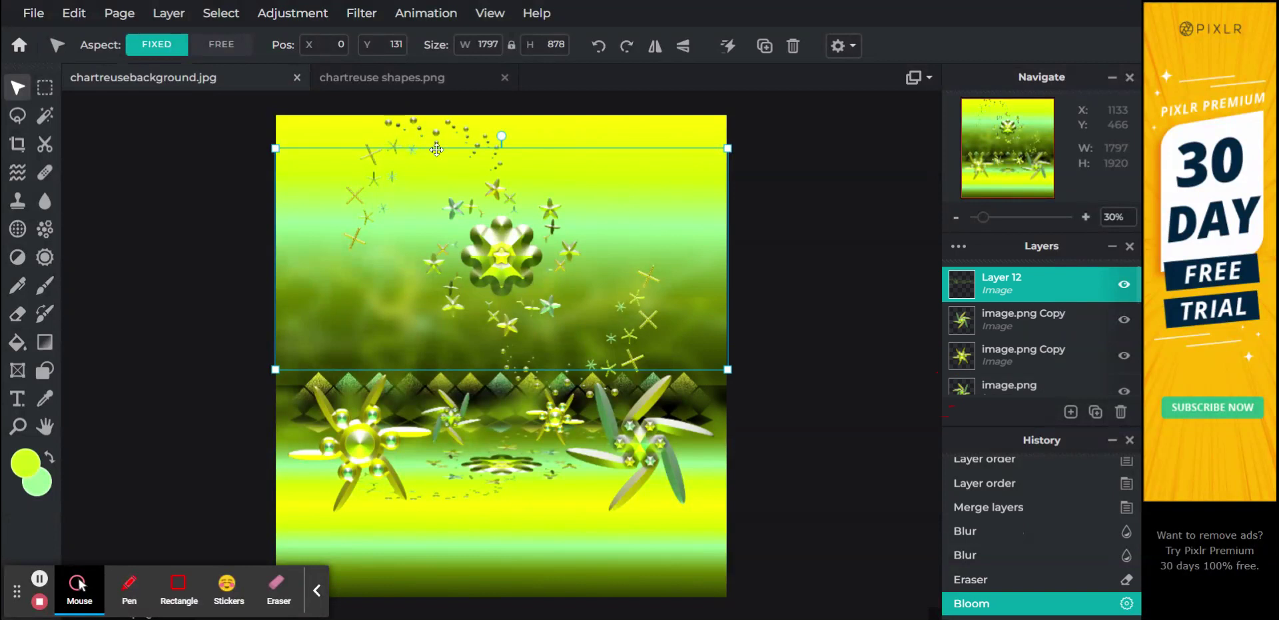
click(323, 14)
click(329, 162)
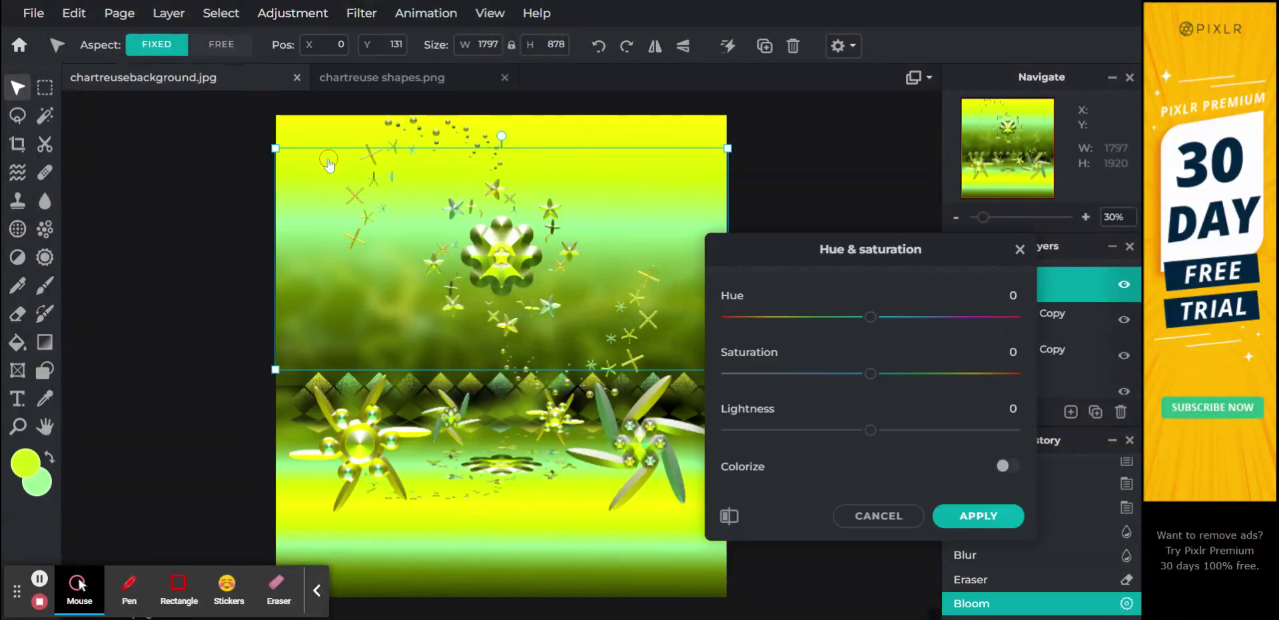
drag(896, 373, 931, 377)
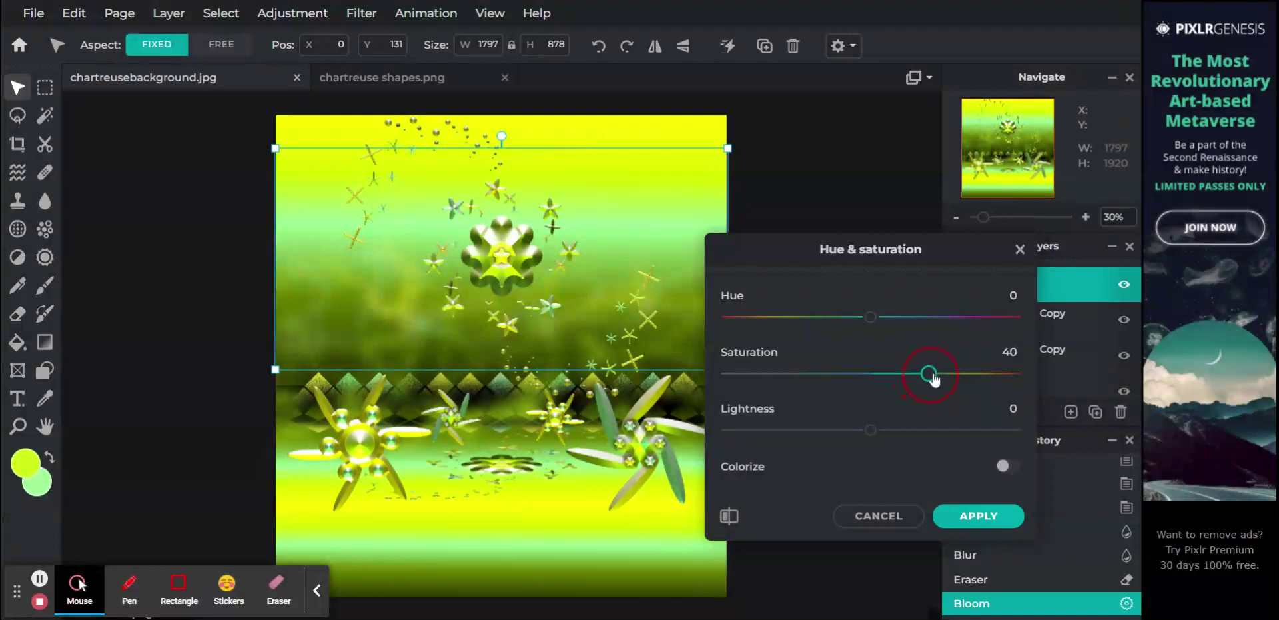
drag(1090, 386, 901, 378)
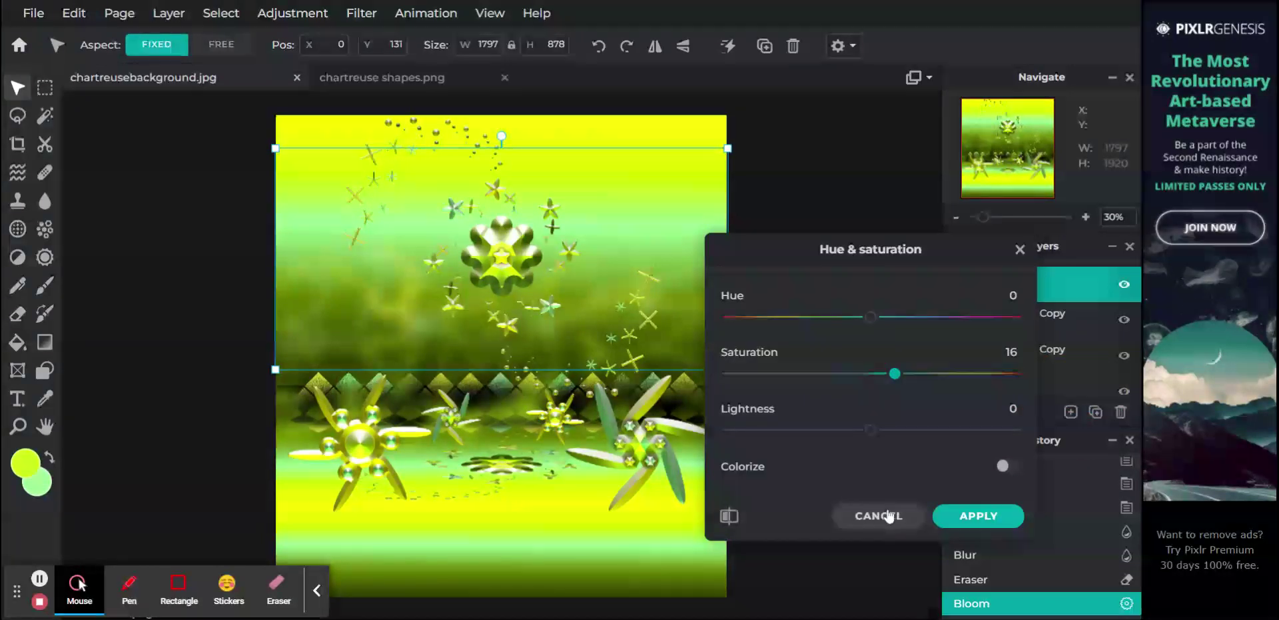
click(889, 515)
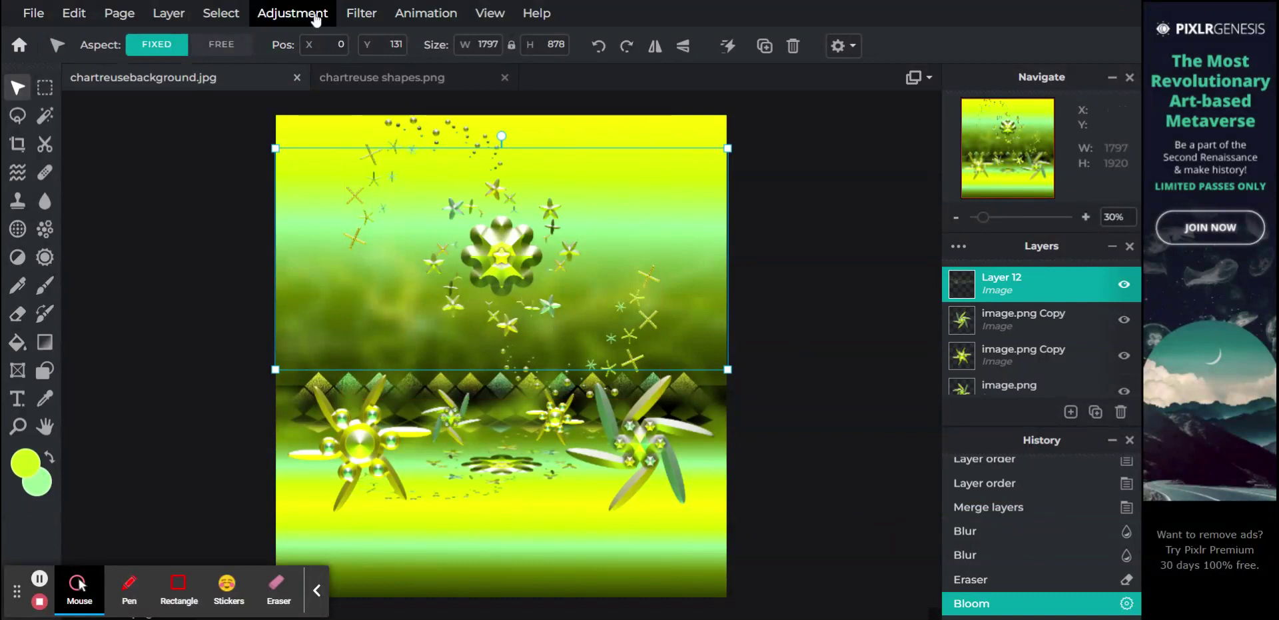
Apply a Hue & saturation adjustment to Layer 12 with Saturation at 100
click(293, 13)
click(346, 15)
mouse_move(293, 14)
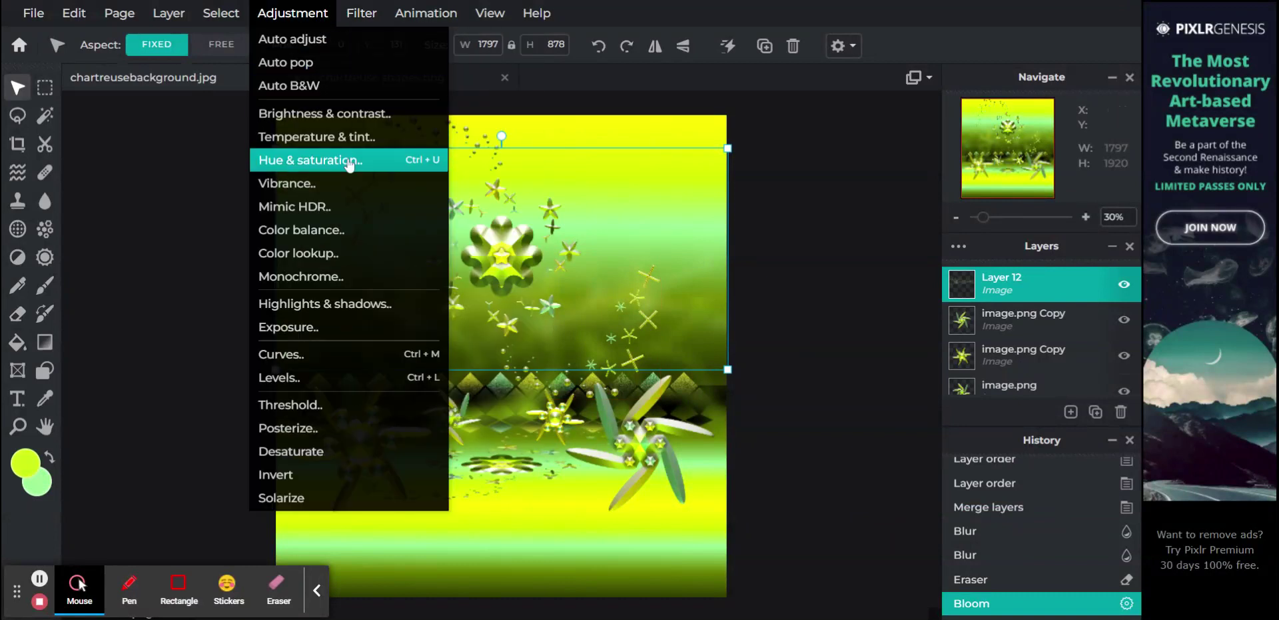
click(333, 160)
drag(898, 376, 1038, 397)
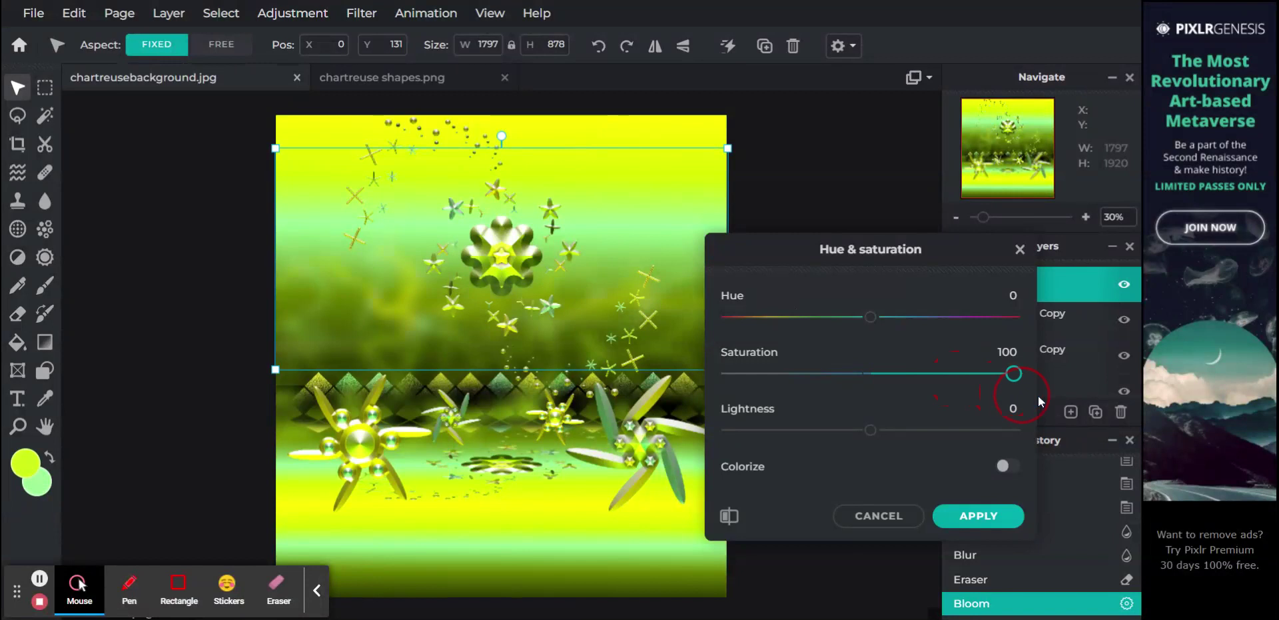
click(974, 520)
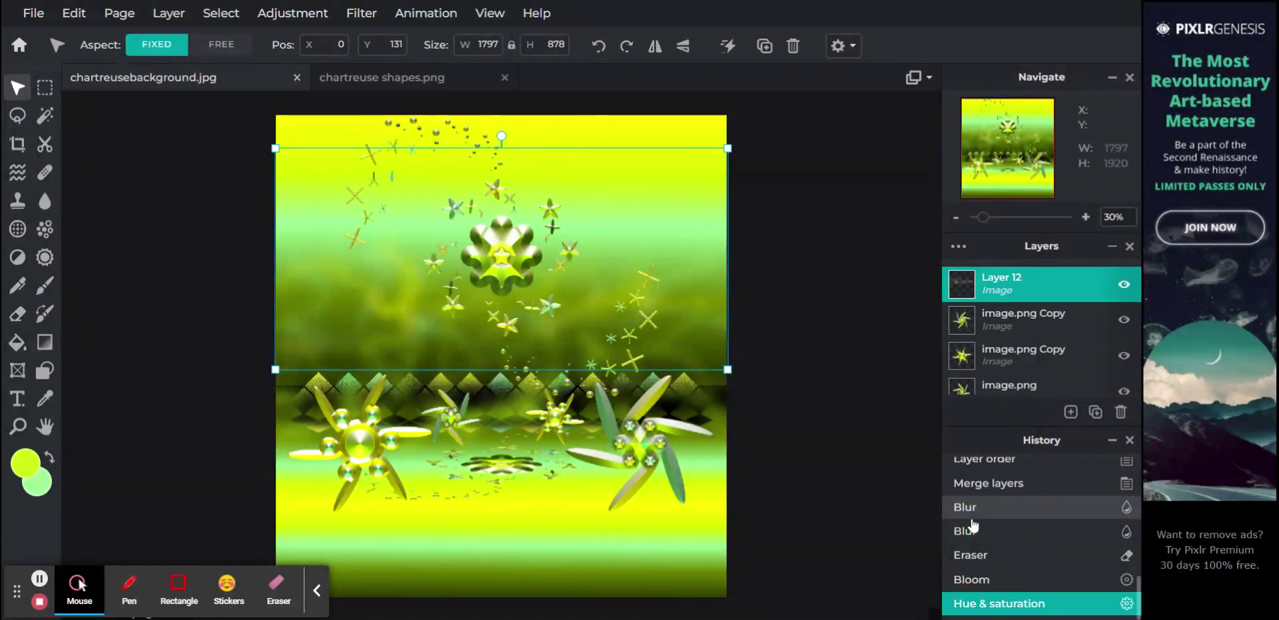
Nudge Layer 12 straight down to a Y position of 145 and deselect it
key(Down)
key(Down)
key(Down)
key(Down)
key(Down)
key(Down)
key(Down)
key(Down)
key(Down)
key(Down)
key(Down)
key(Down)
key(Down)
key(Down)
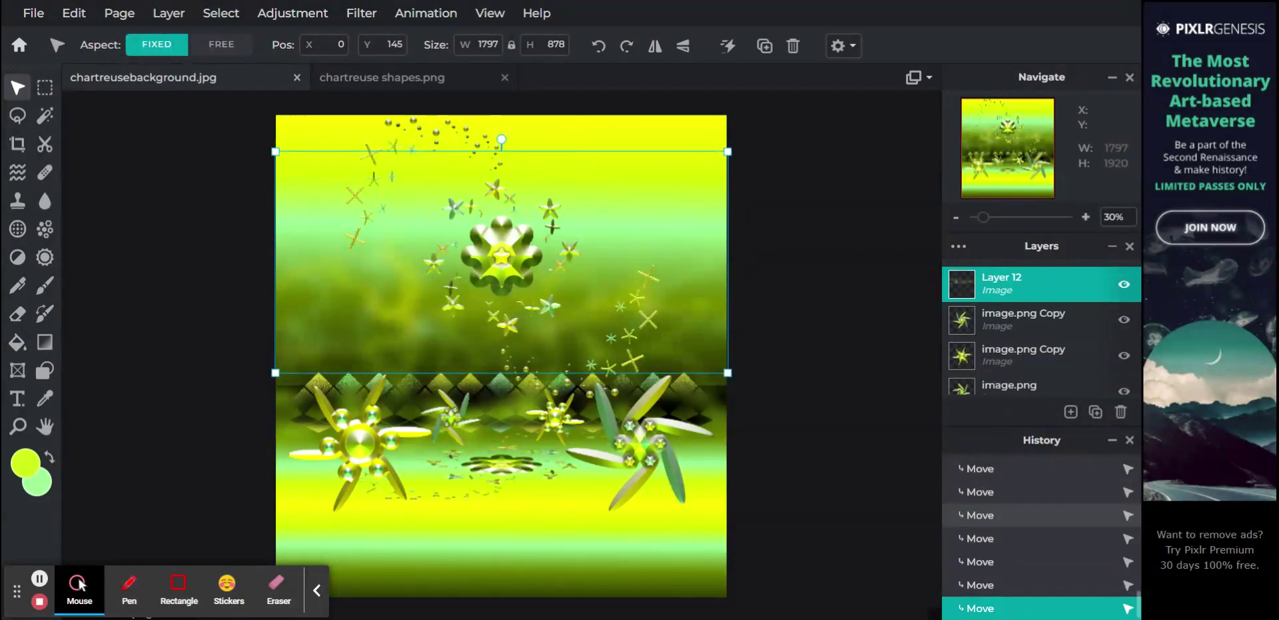
click(826, 389)
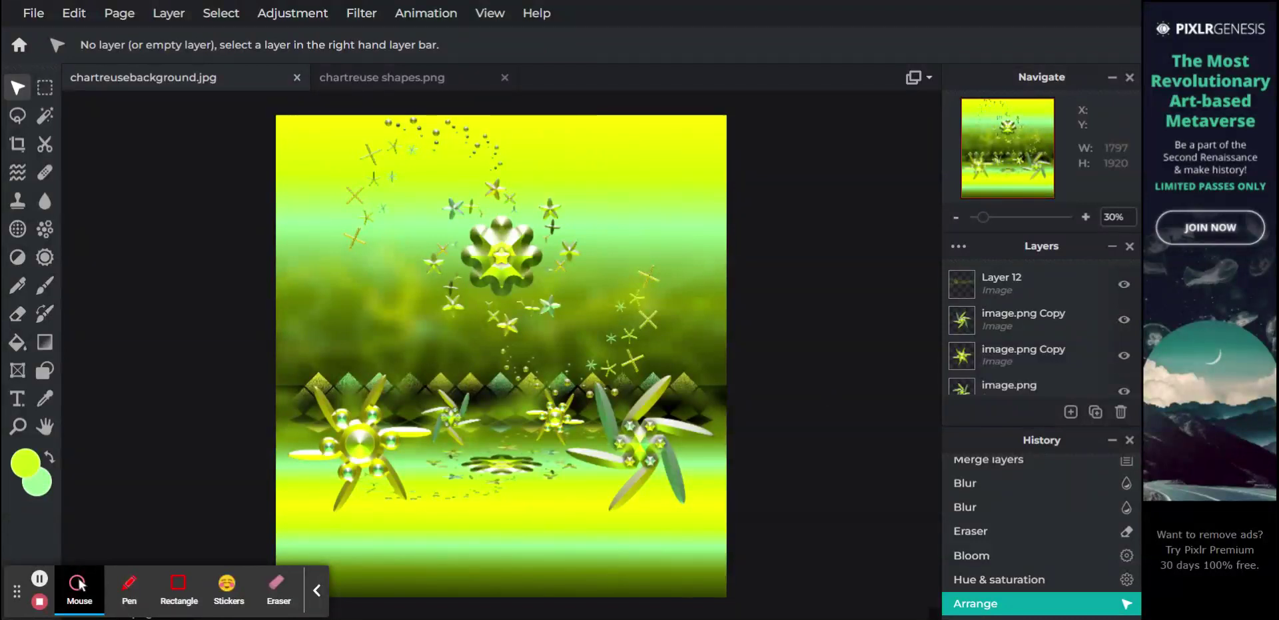
Select Layer 13 and soften the upper edge of its blurred texture with the size 1000 eraser
scroll(1024, 321, down, 4)
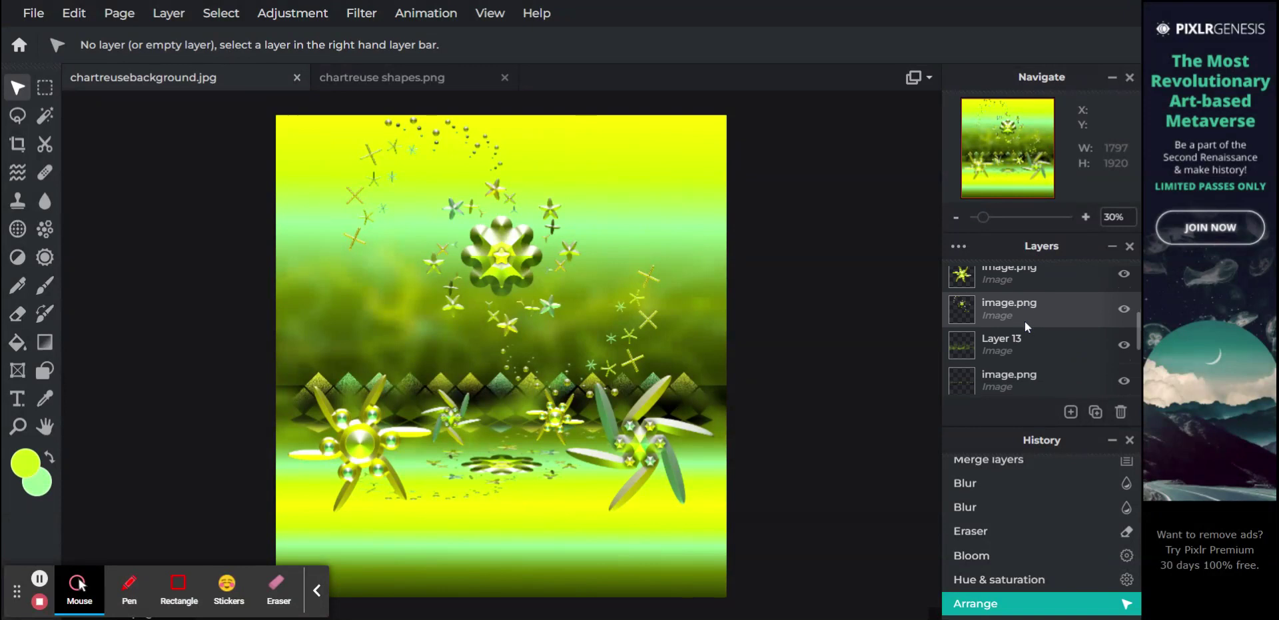
click(1016, 345)
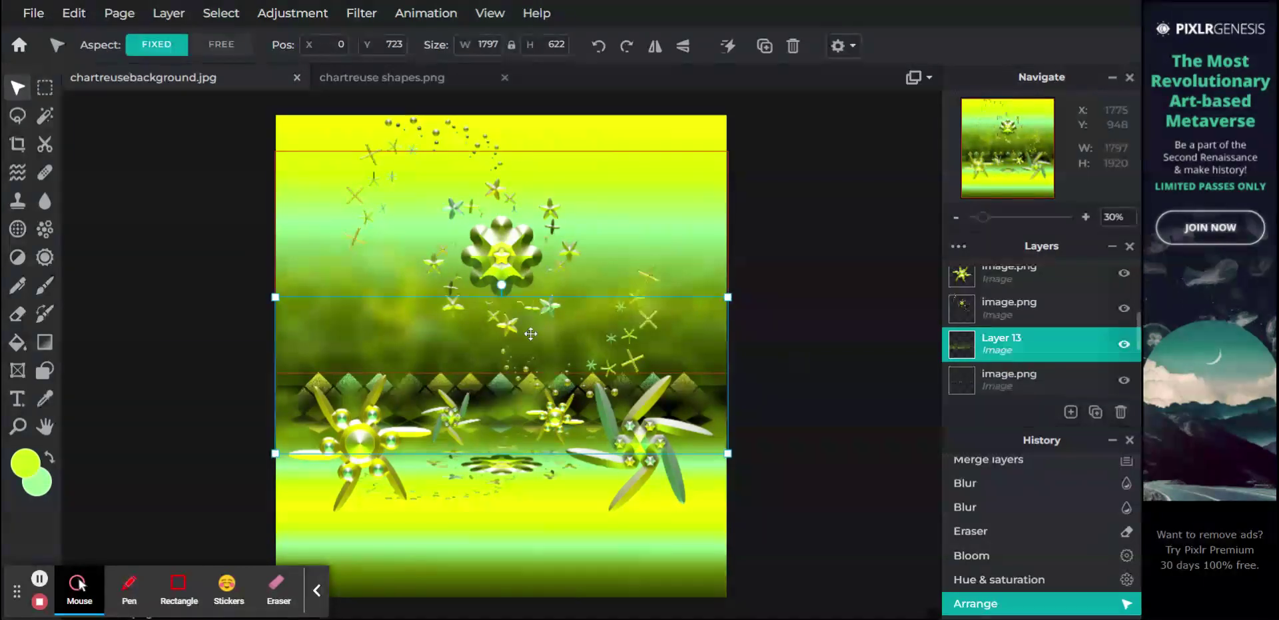
click(18, 313)
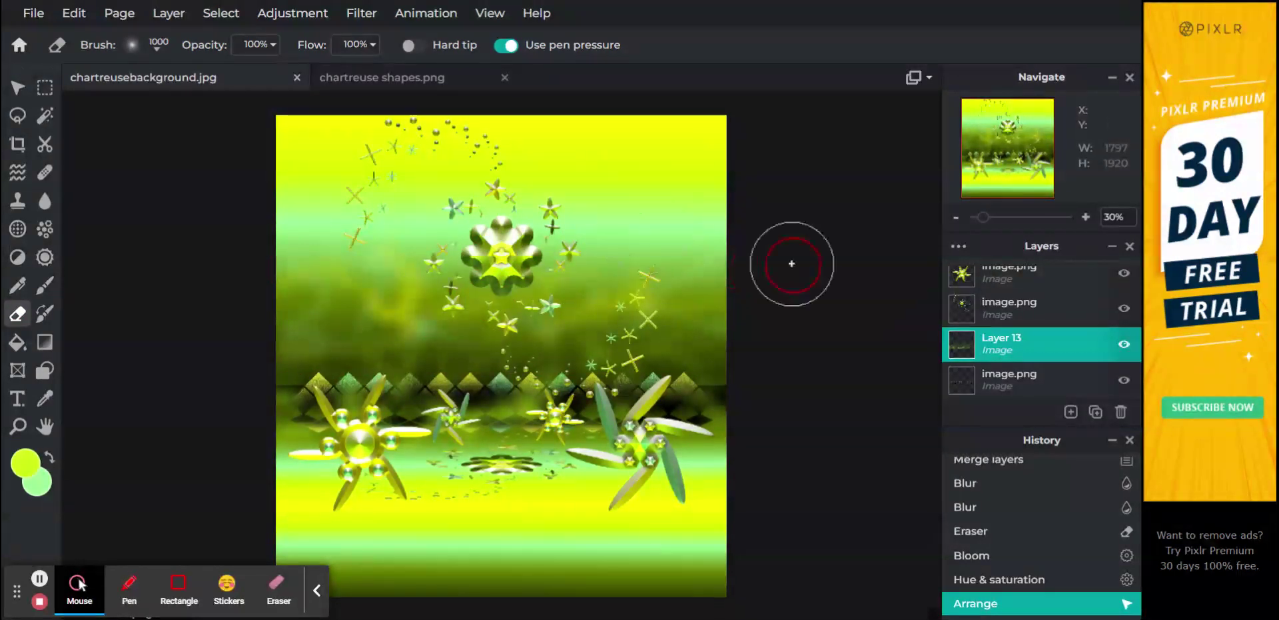
click(759, 271)
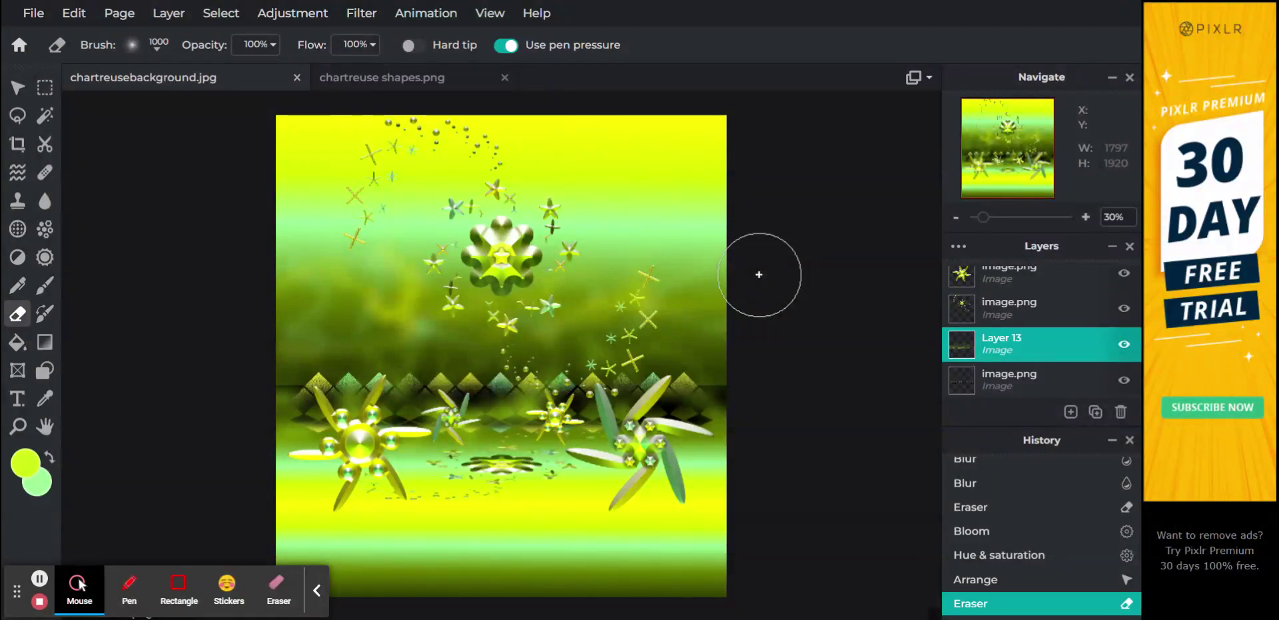
Hide the Background Copy and Background layers to isolate the artwork on transparency
scroll(1036, 370, down, 3)
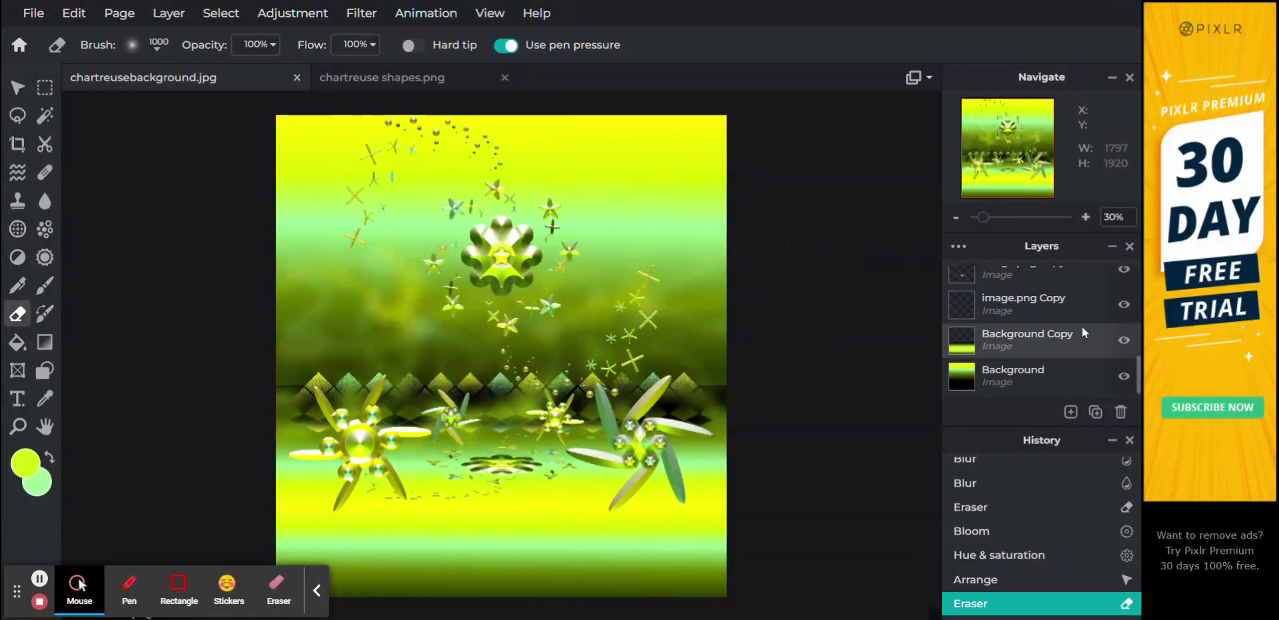
click(1123, 341)
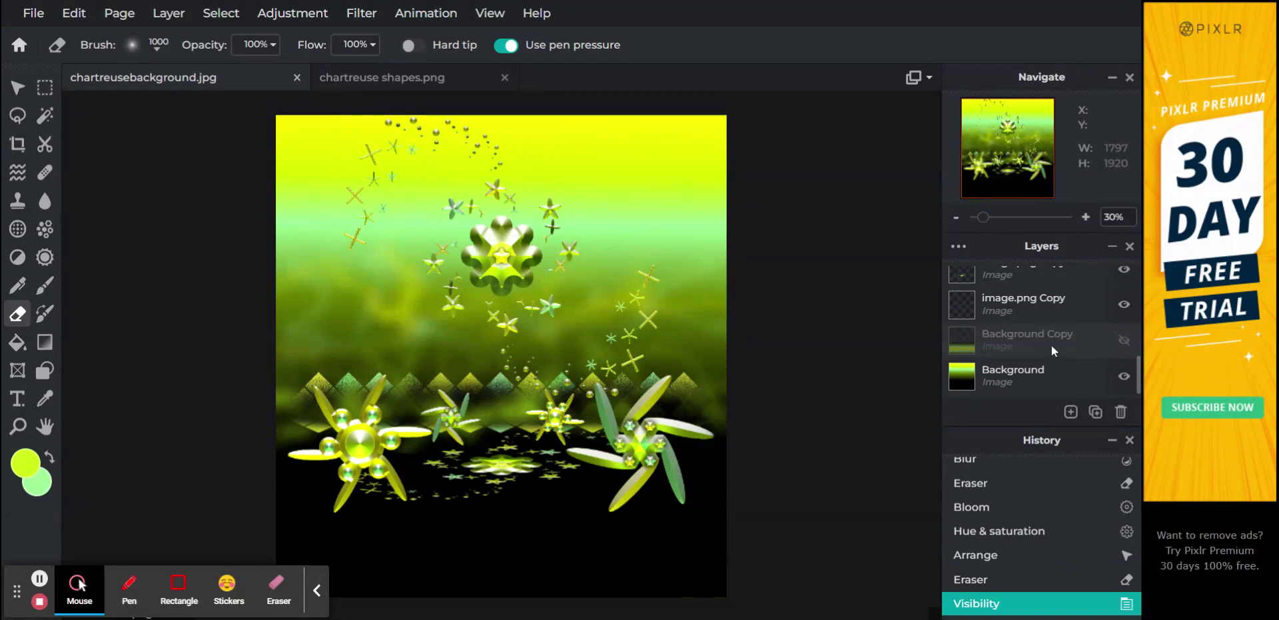
click(1126, 377)
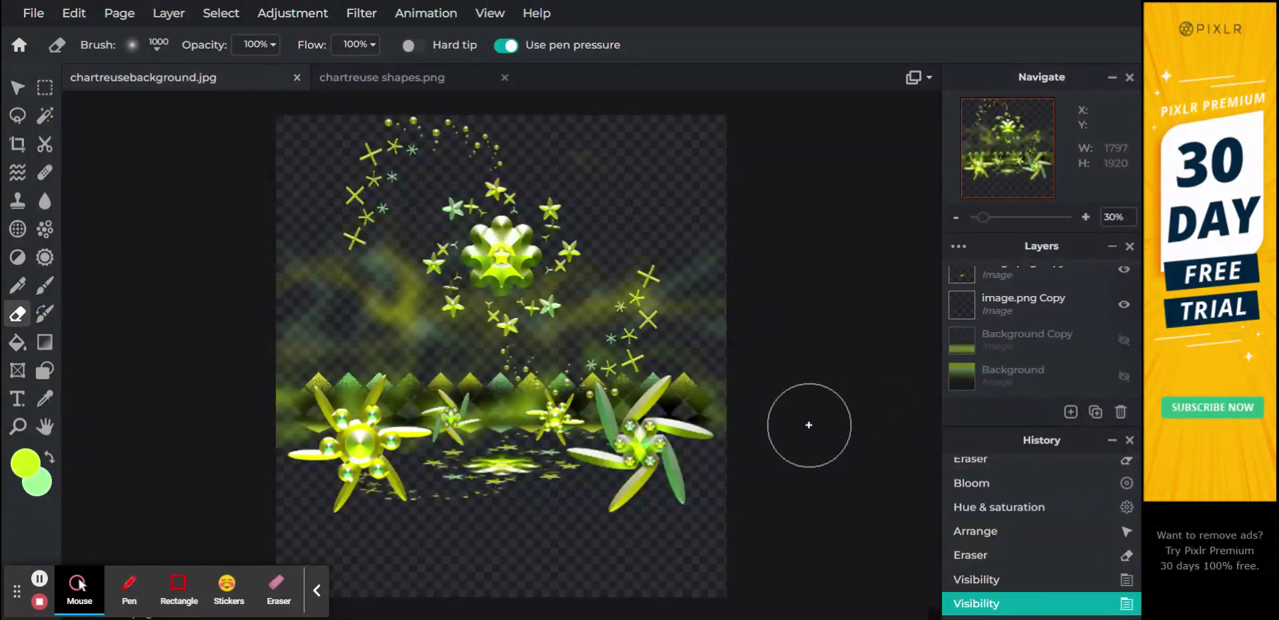
Erase along the lower edge of Layer 13's blurred texture, beneath the diamond row
scroll(1005, 301, up, 2)
scroll(1005, 306, up, 1)
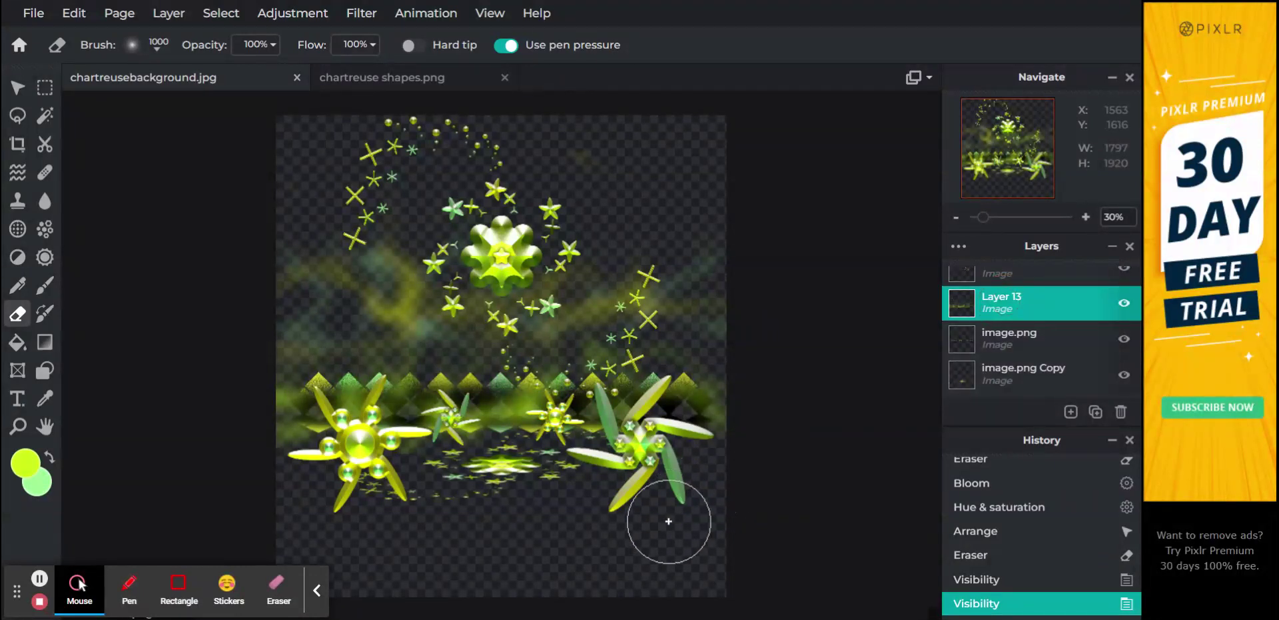
mouse_move(666, 523)
mouse_down()
mouse_move(778, 508)
mouse_move(627, 483)
mouse_move(815, 488)
mouse_move(573, 512)
mouse_move(740, 488)
mouse_move(528, 498)
mouse_move(734, 503)
mouse_move(801, 491)
mouse_move(591, 542)
mouse_move(569, 517)
mouse_move(413, 501)
mouse_move(552, 519)
mouse_move(553, 503)
mouse_move(699, 515)
mouse_move(290, 538)
mouse_move(287, 514)
mouse_move(489, 505)
mouse_up()
Nudge Layer 13 straight down to a Y position of 778
click(18, 92)
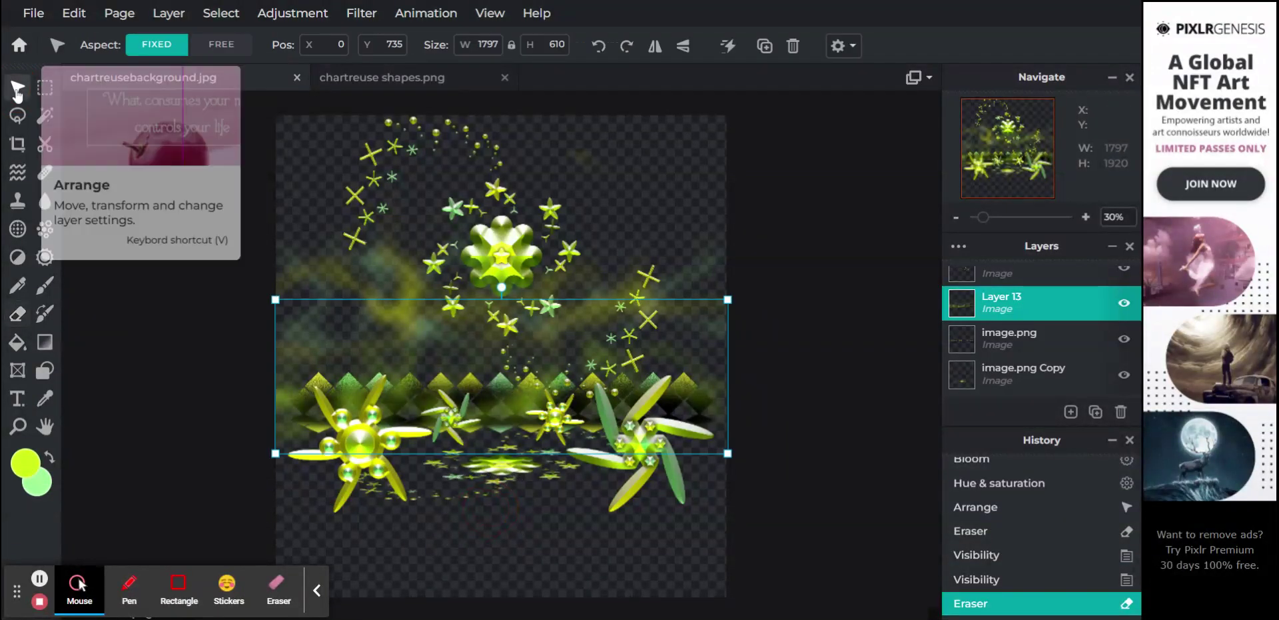
key(Down)
key(Down)
key(Down)
key(Down)
key(Down)
key(Down)
key(Down)
key(Down)
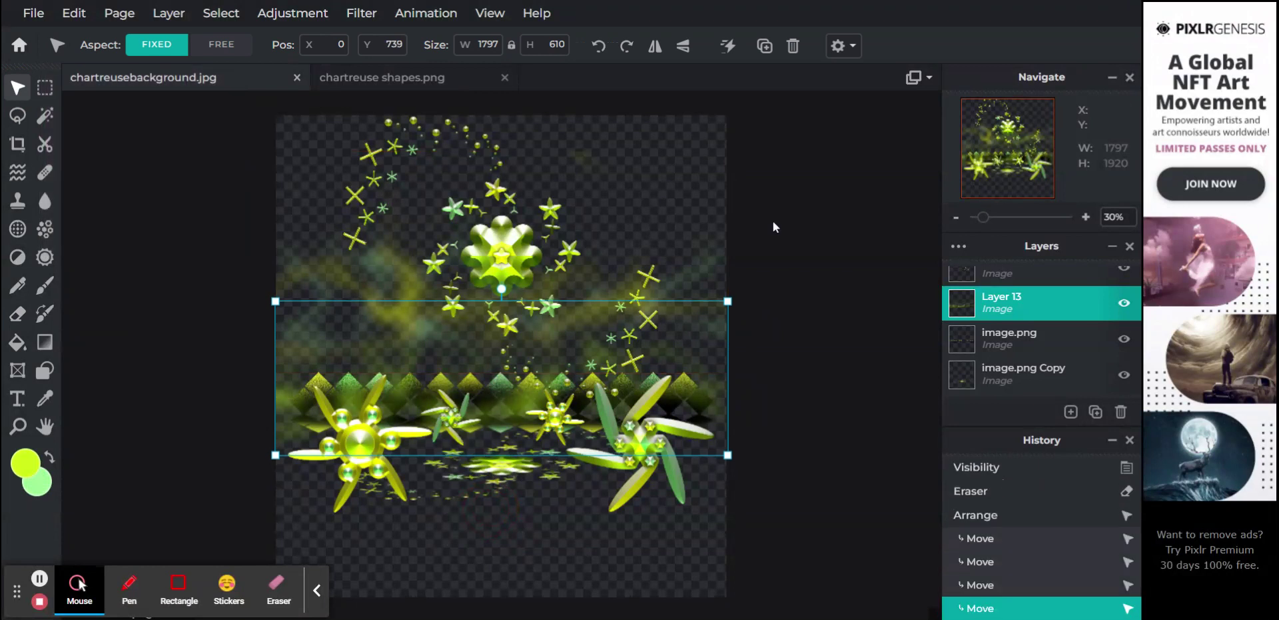
key(Down)
key(Down)
key(Down)
key(Down)
key(Down)
key(Down)
key(Down)
key(Down)
key(Down)
key(Down)
key(Down)
key(Down)
key(Down)
key(Down)
key(Down)
key(Down)
key(Down)
key(Down)
key(Down)
key(Down)
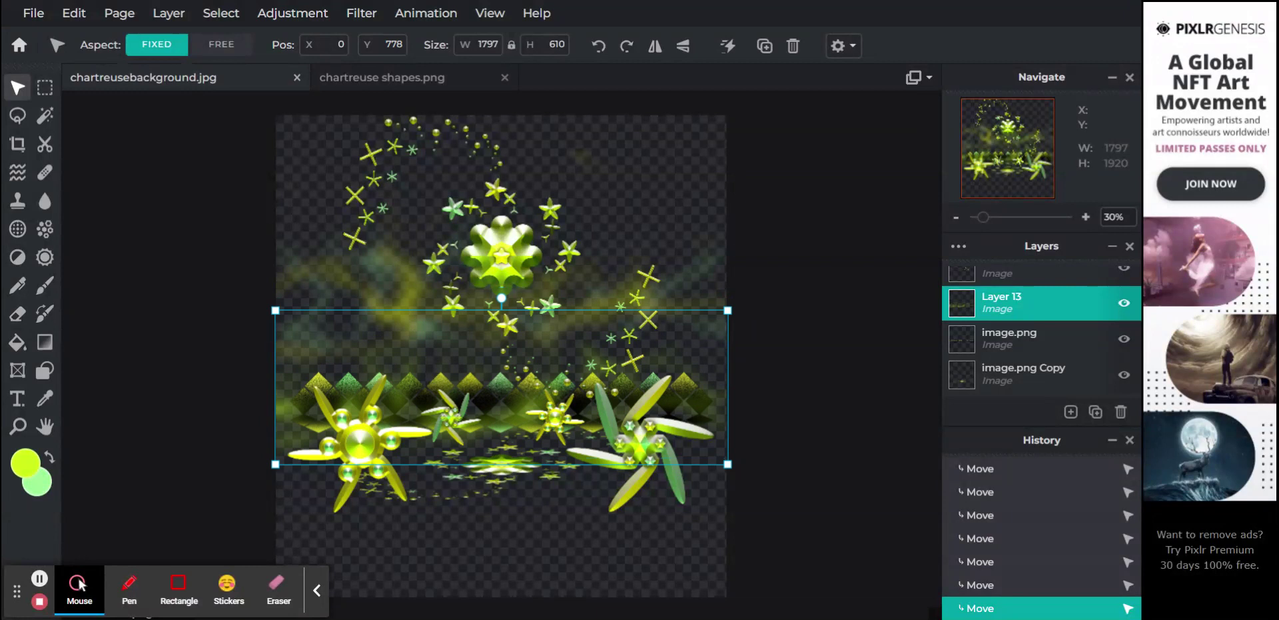
Show the Background Copy and Background layers again and deselect the active layer
scroll(1013, 345, down, 2)
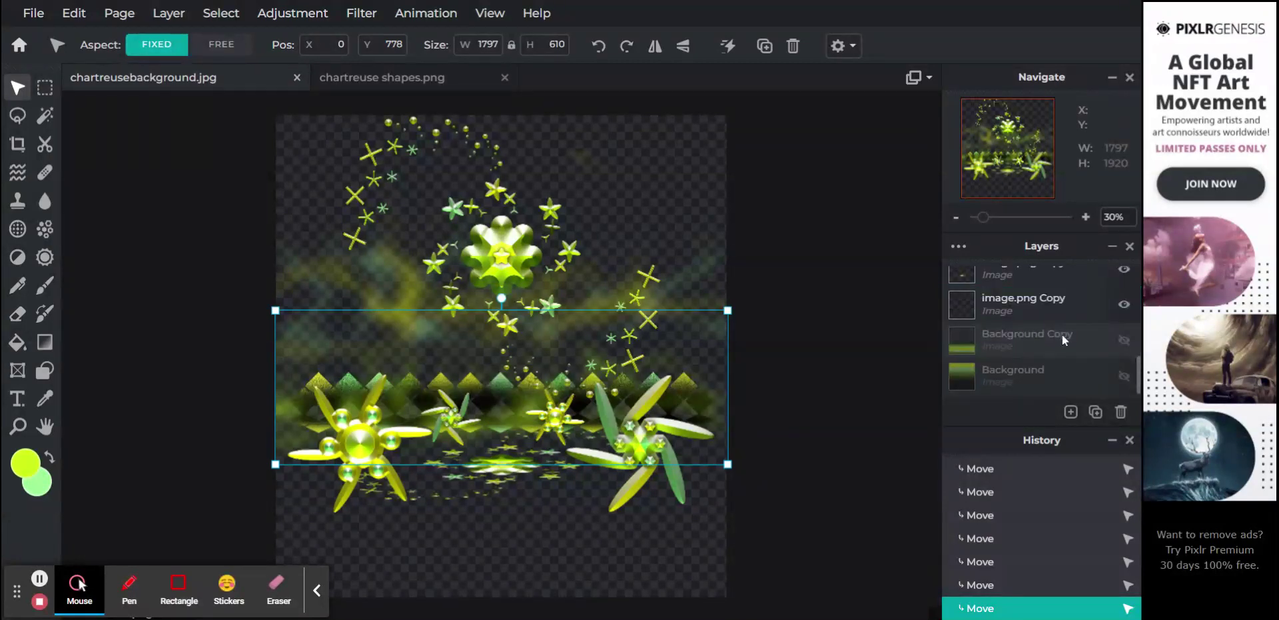
click(1121, 343)
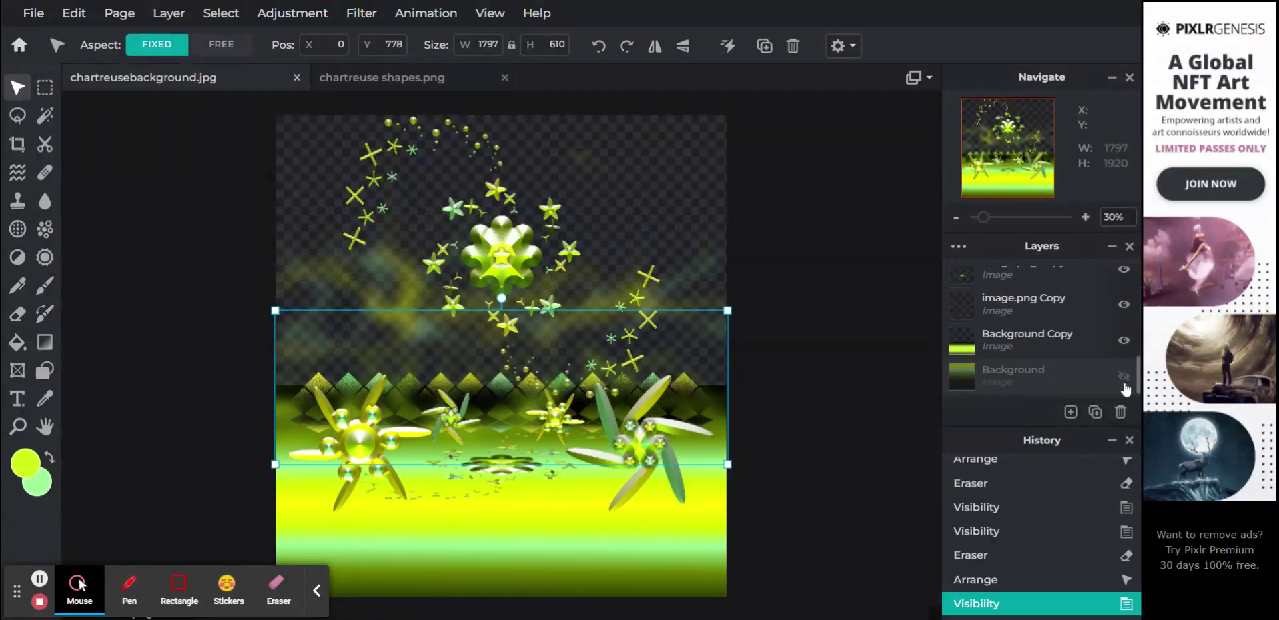
click(1124, 380)
click(874, 336)
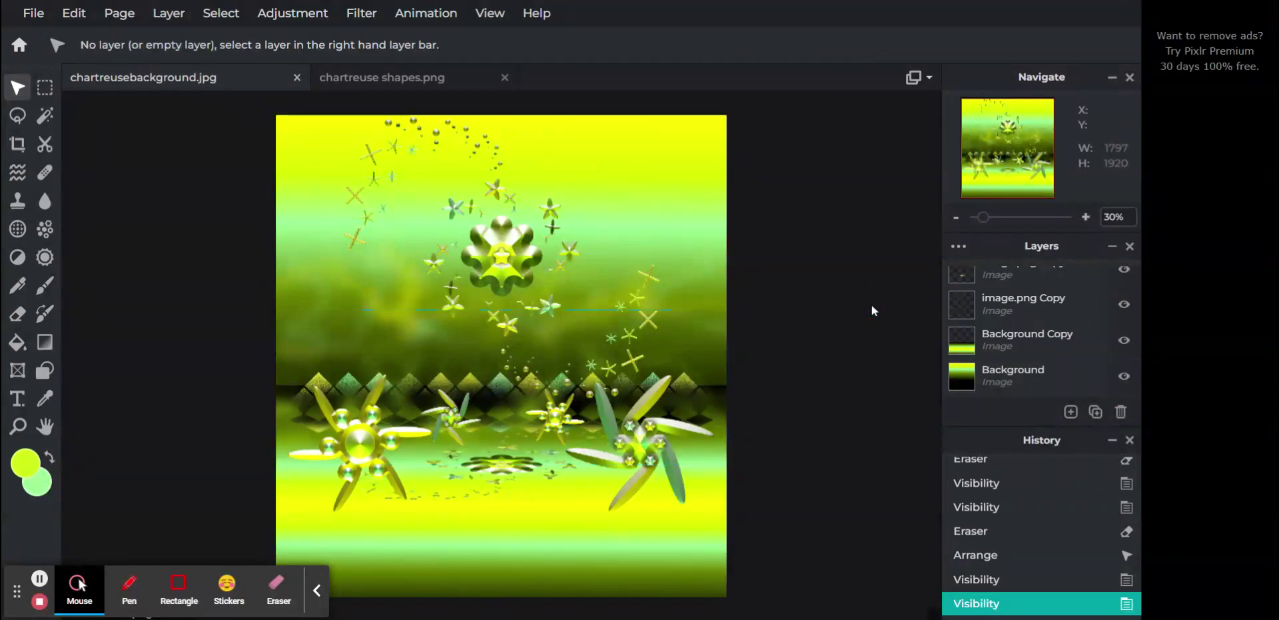